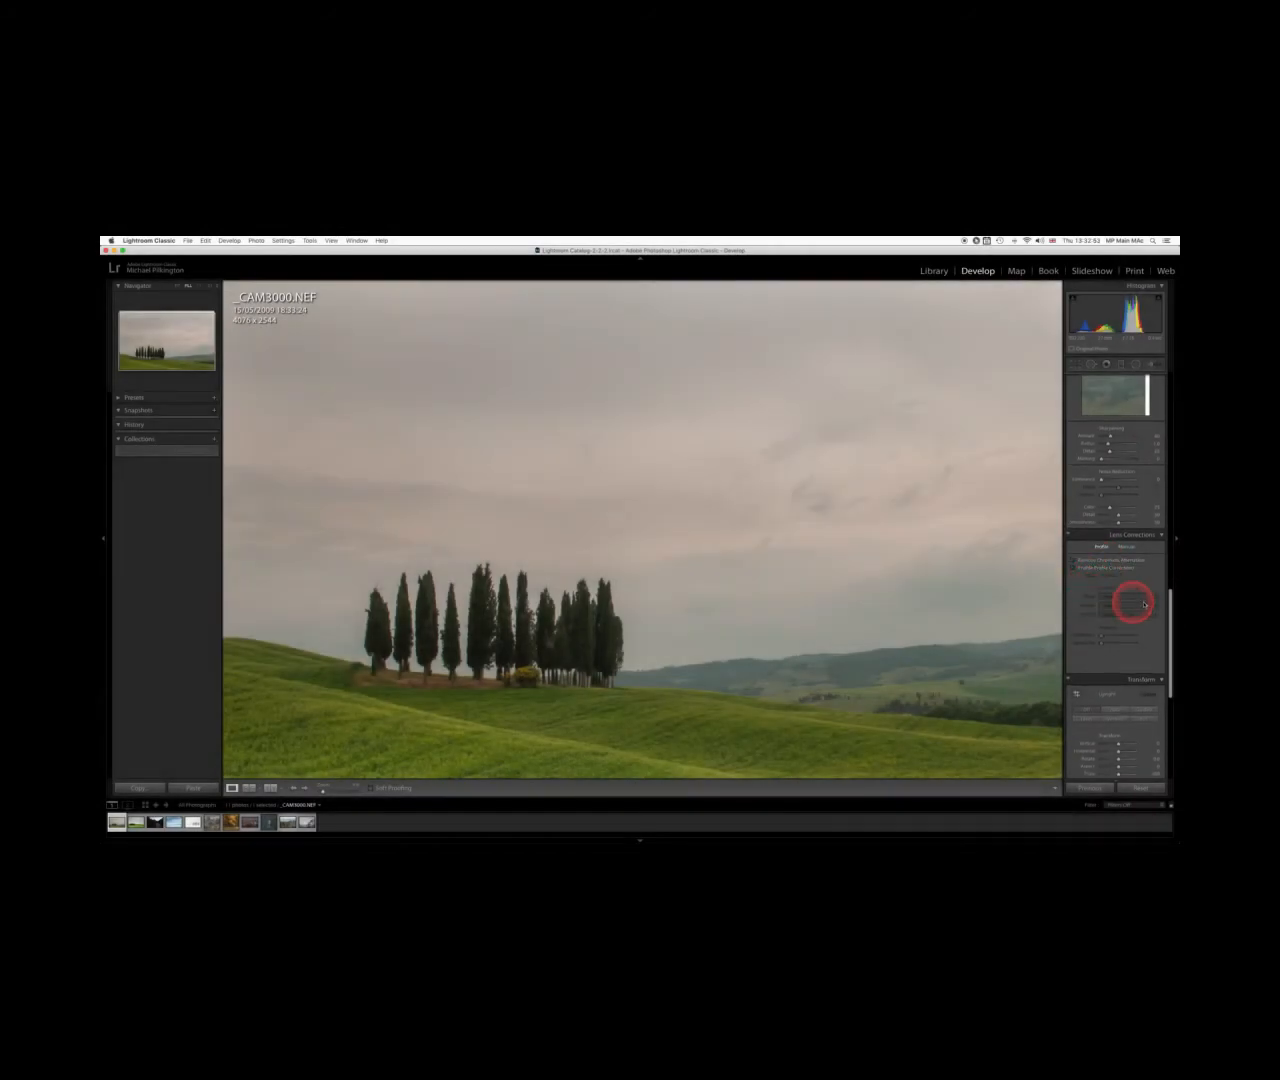
Zoom in and pan to the cypress treetops to examine the colour fringing along their edges
scroll(1132, 590, "down", 1)
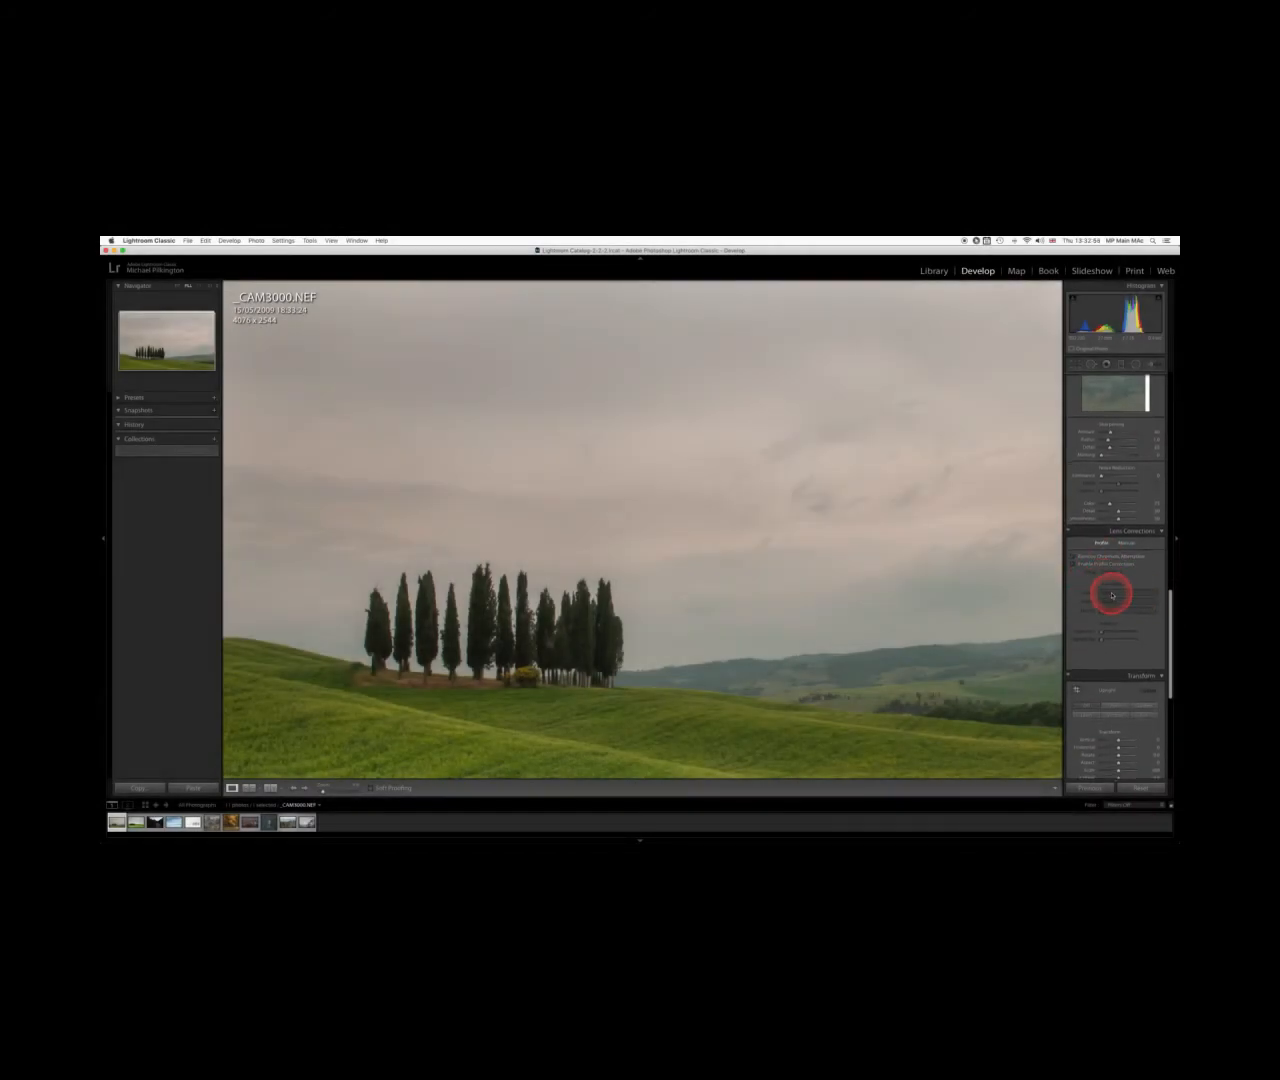
left_click(1086, 563)
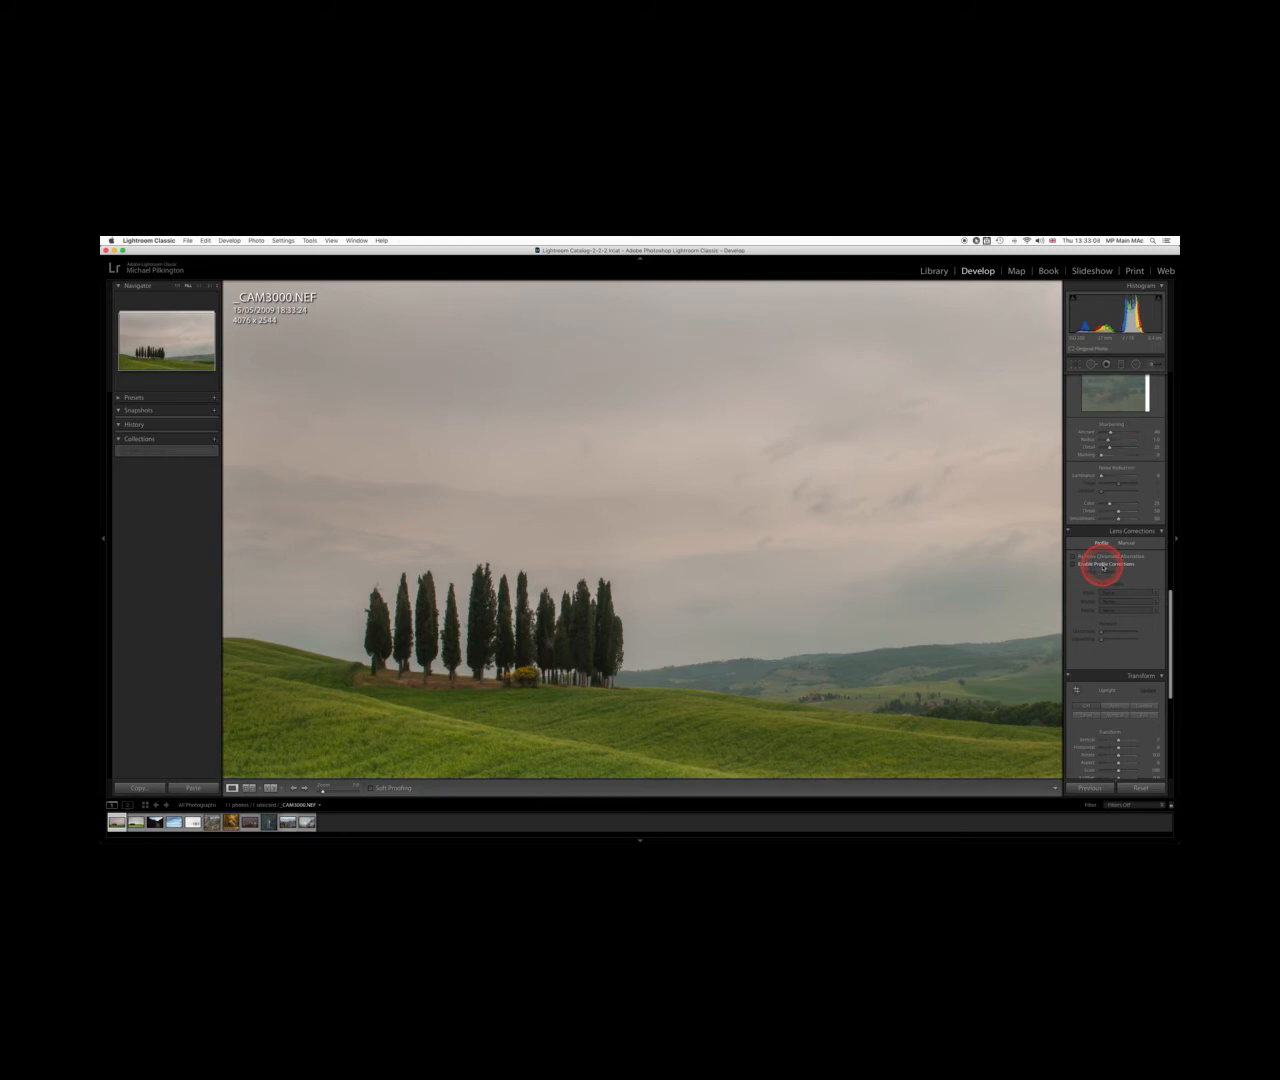
key("super+equal")
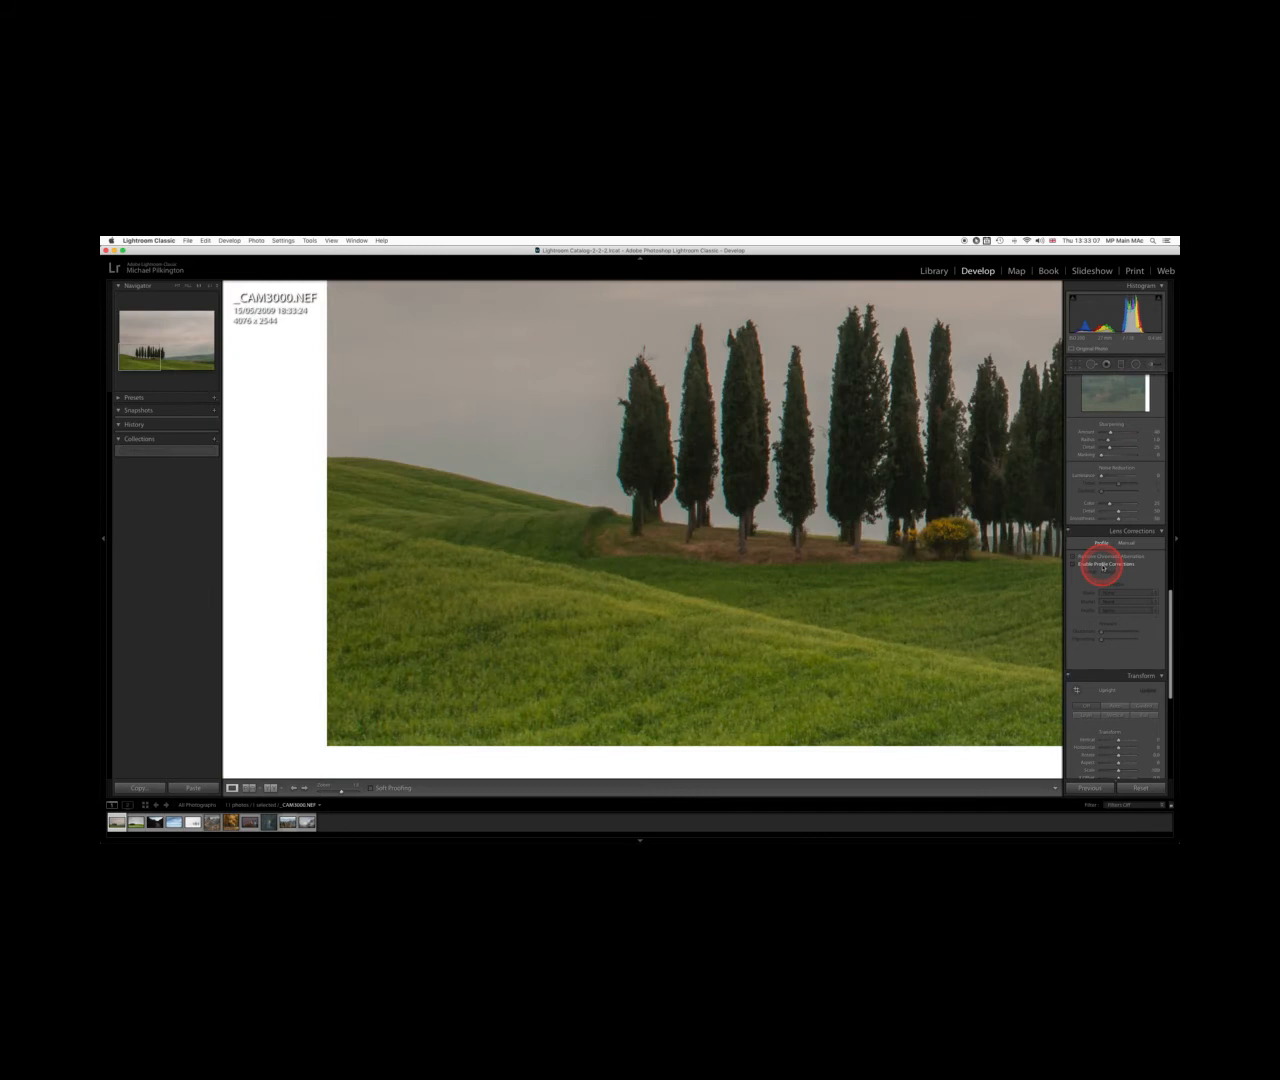
key("super+minus")
key("super+equal")
key("super+minus")
key("z")
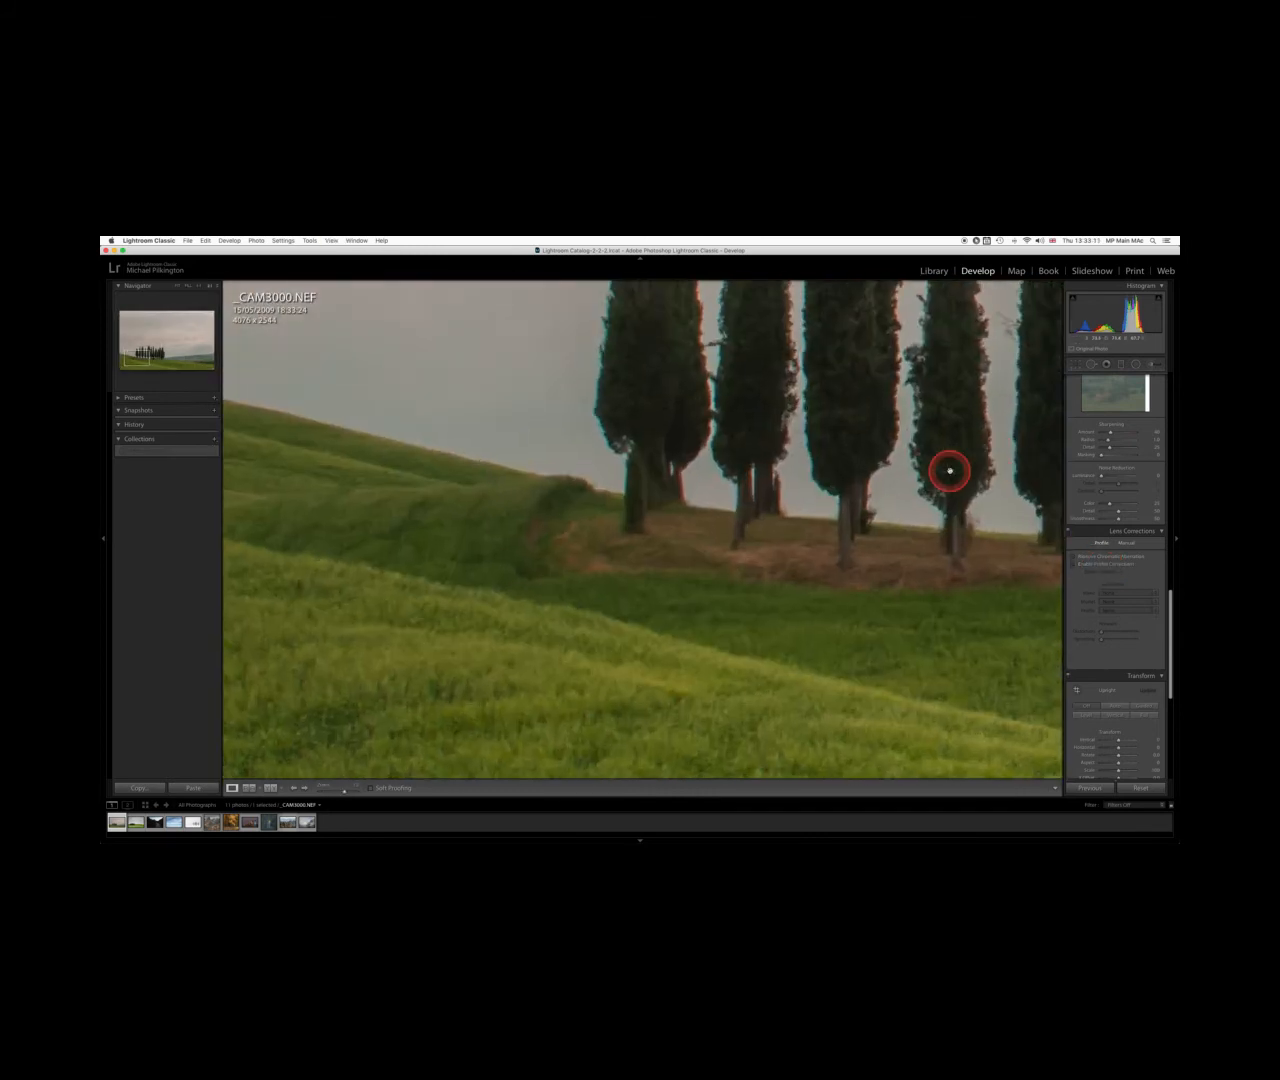
left_click_drag(852, 443, 635, 595)
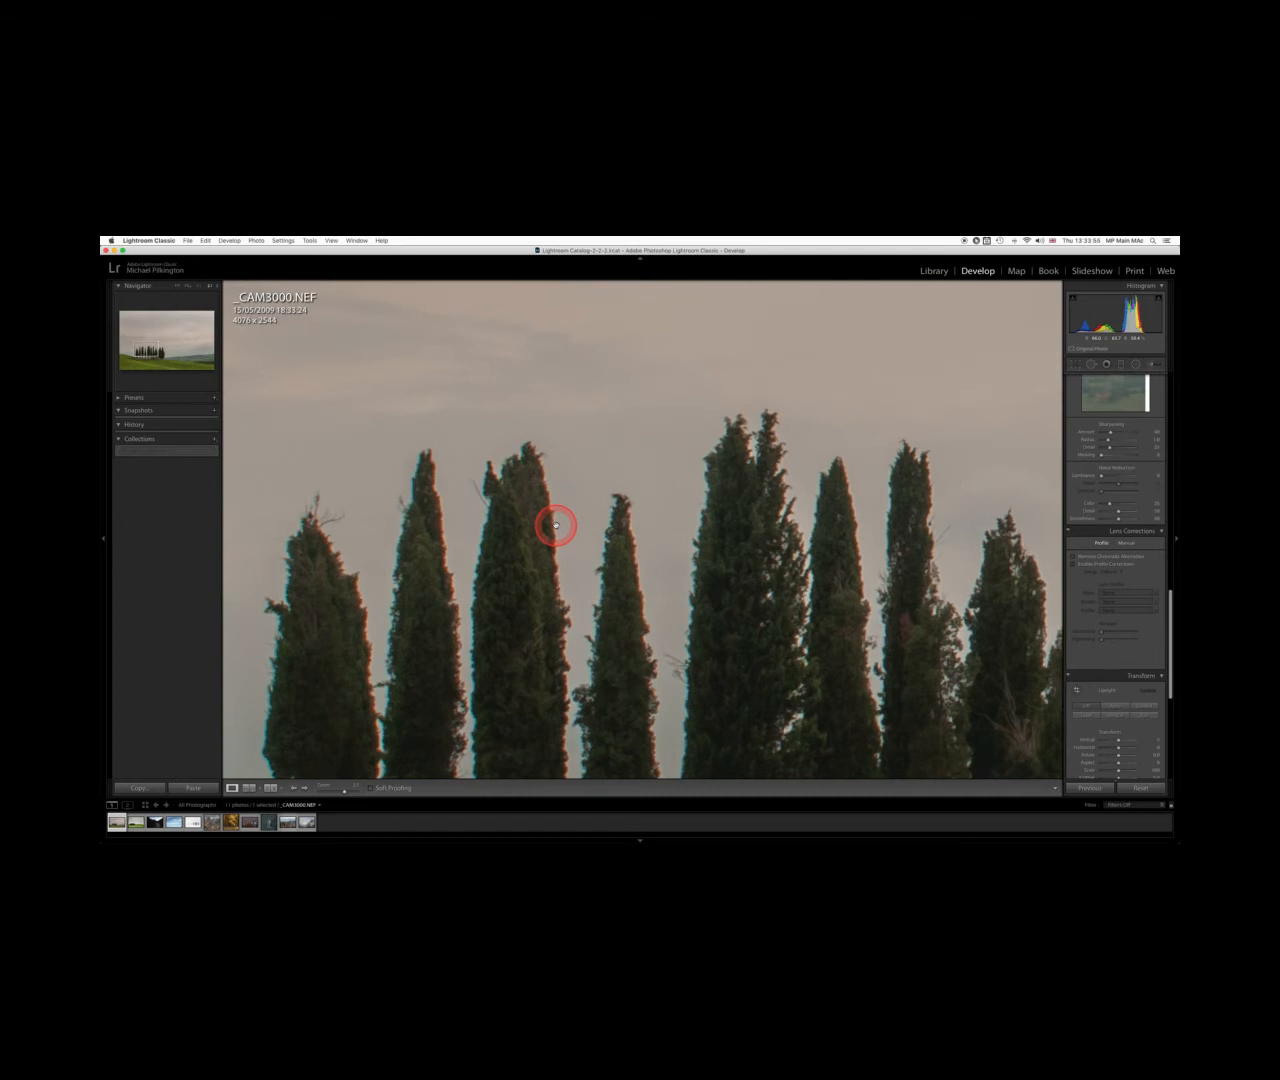
left_click_drag(556, 525, 573, 526)
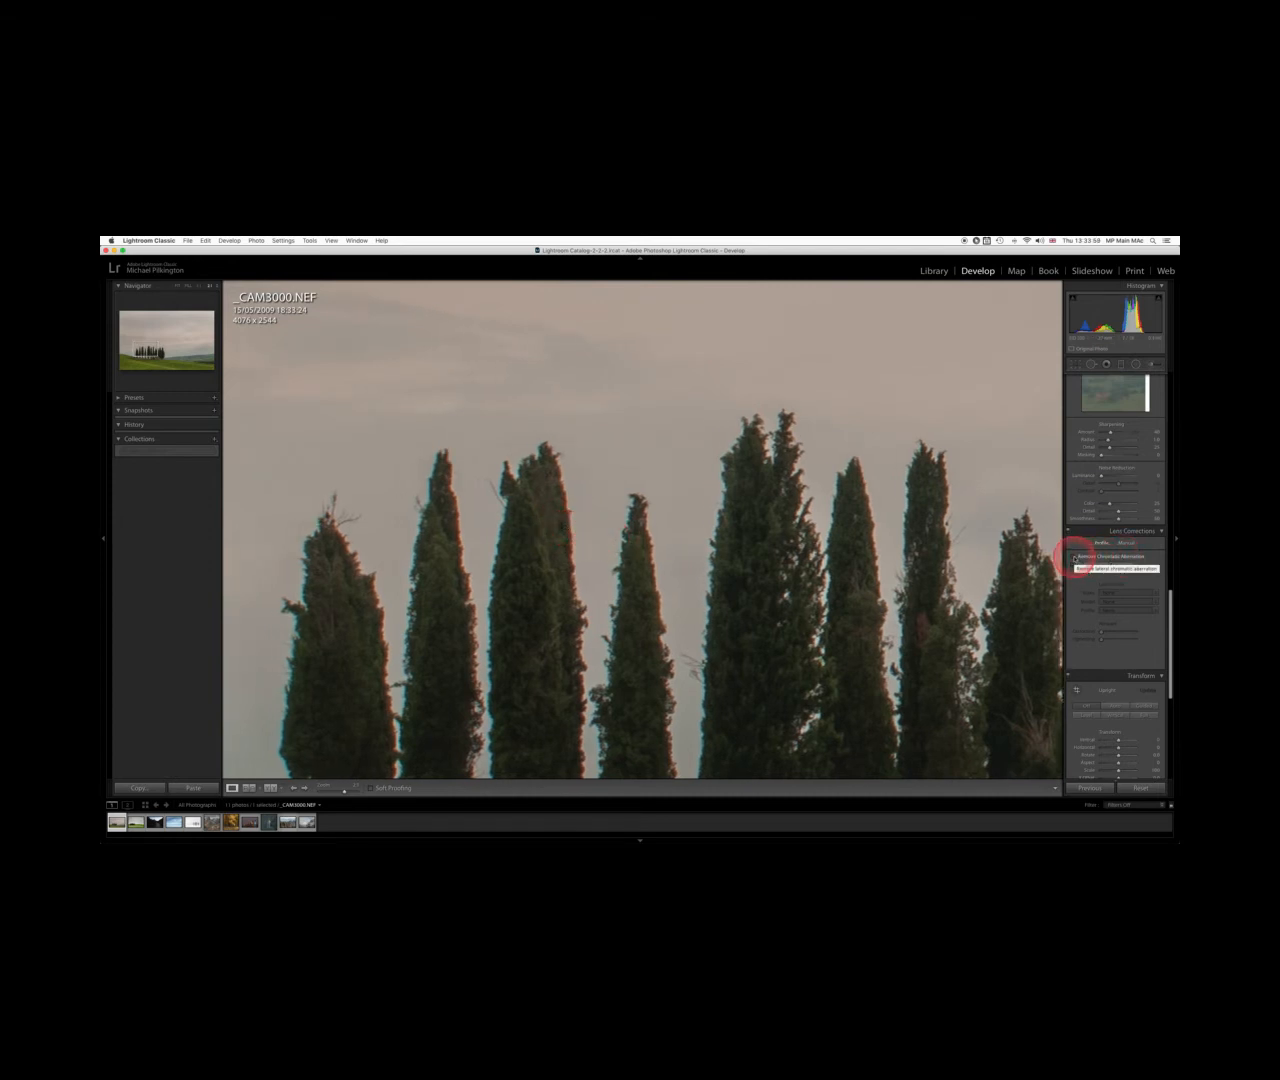
Toggle Remove Chromatic Aberration on and back off to compare the tree edges
left_click(1076, 558)
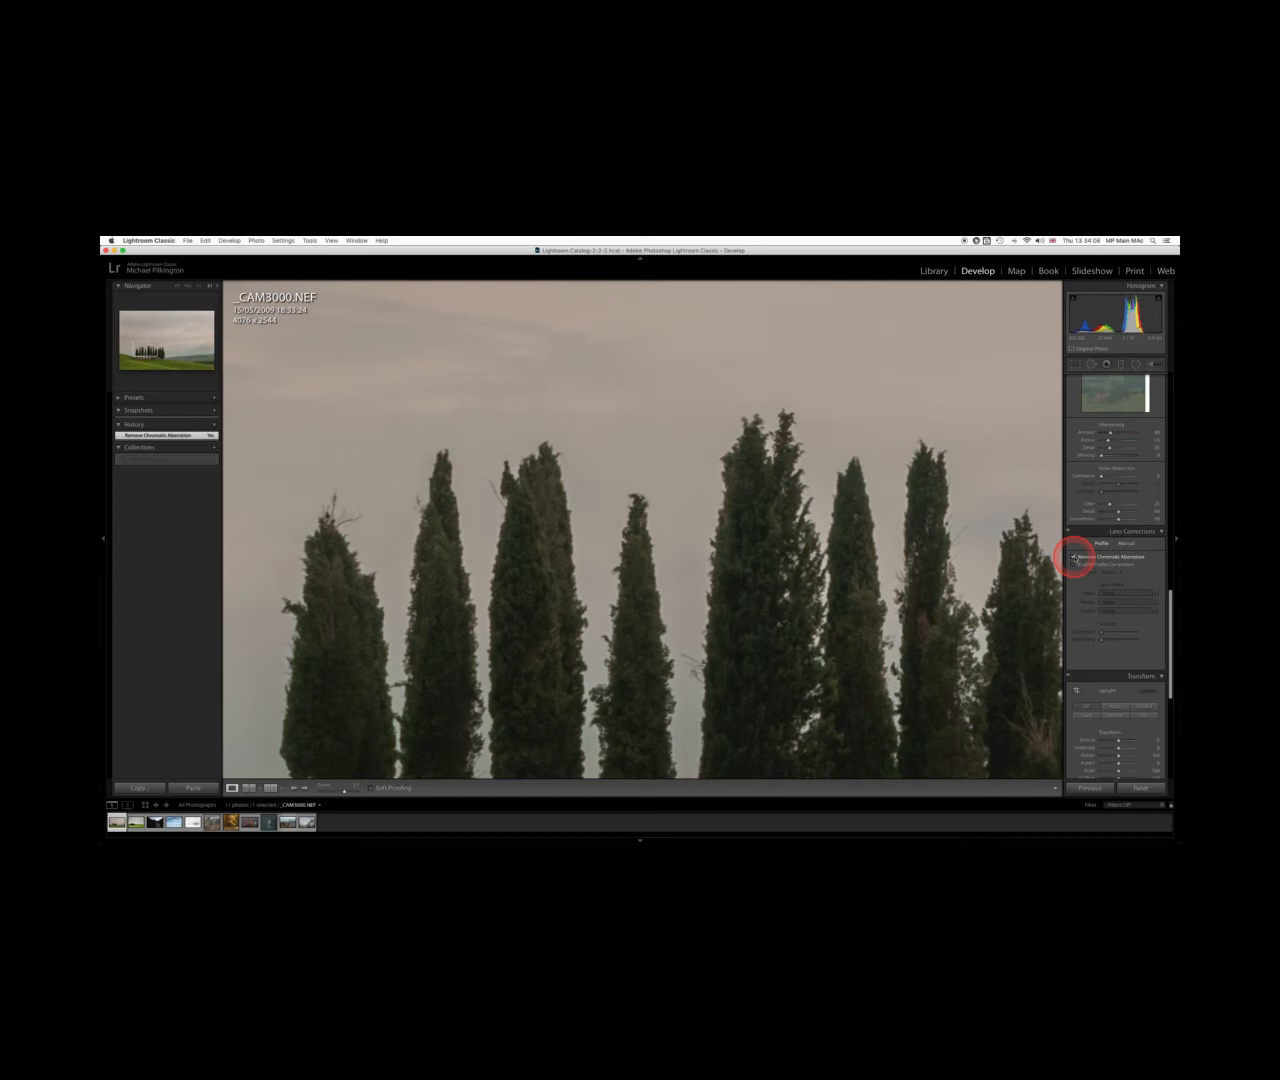
left_click(1074, 557)
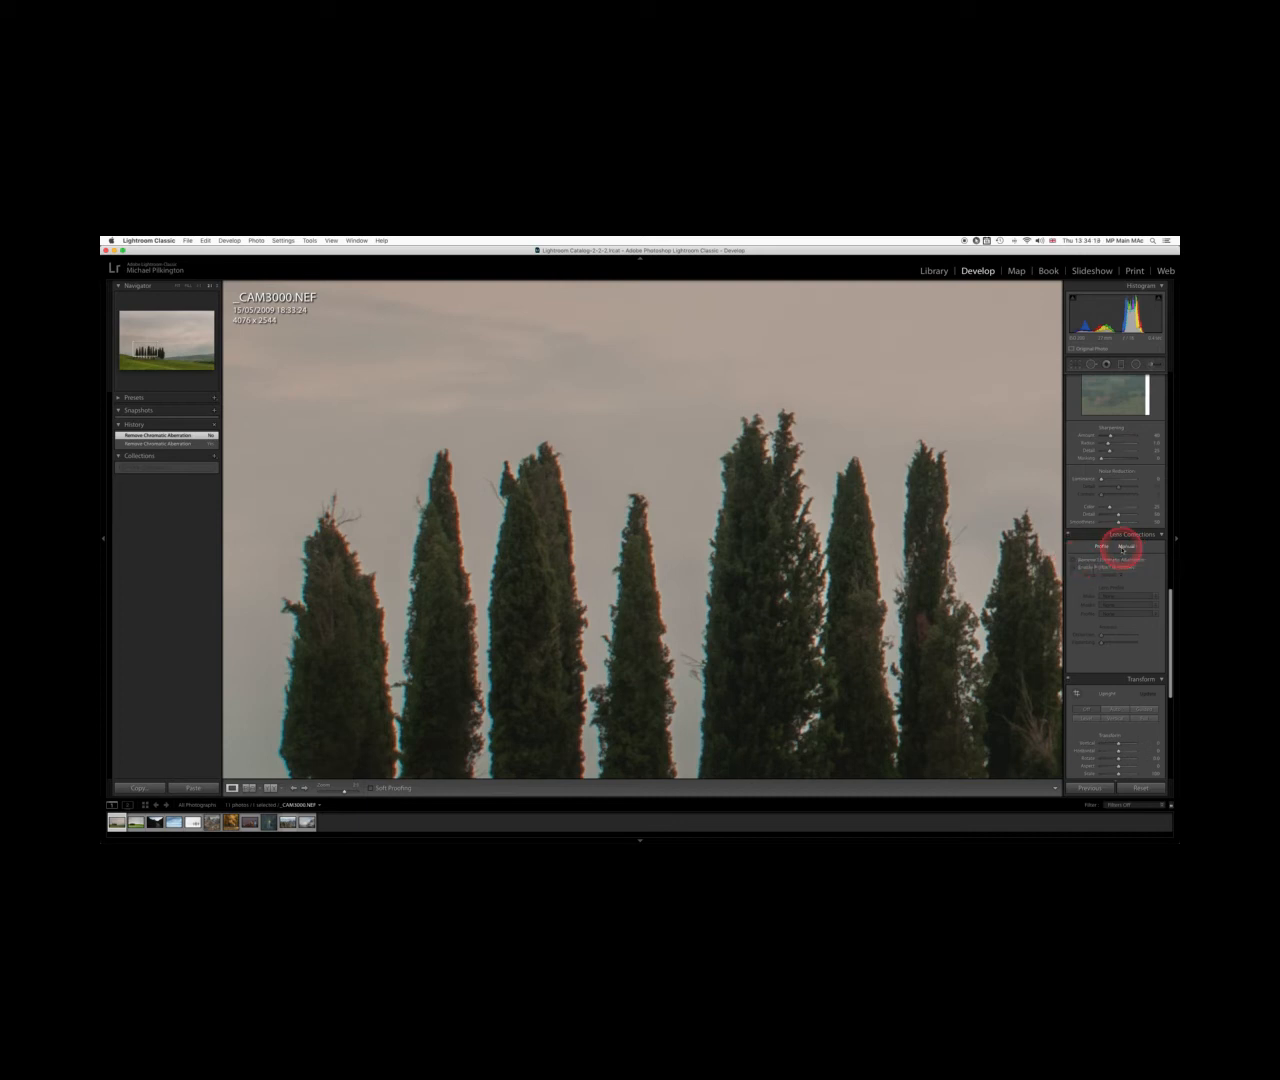
Switch to manual lens corrections and adjust the Green Defringe amount and hue range
left_click(1125, 546)
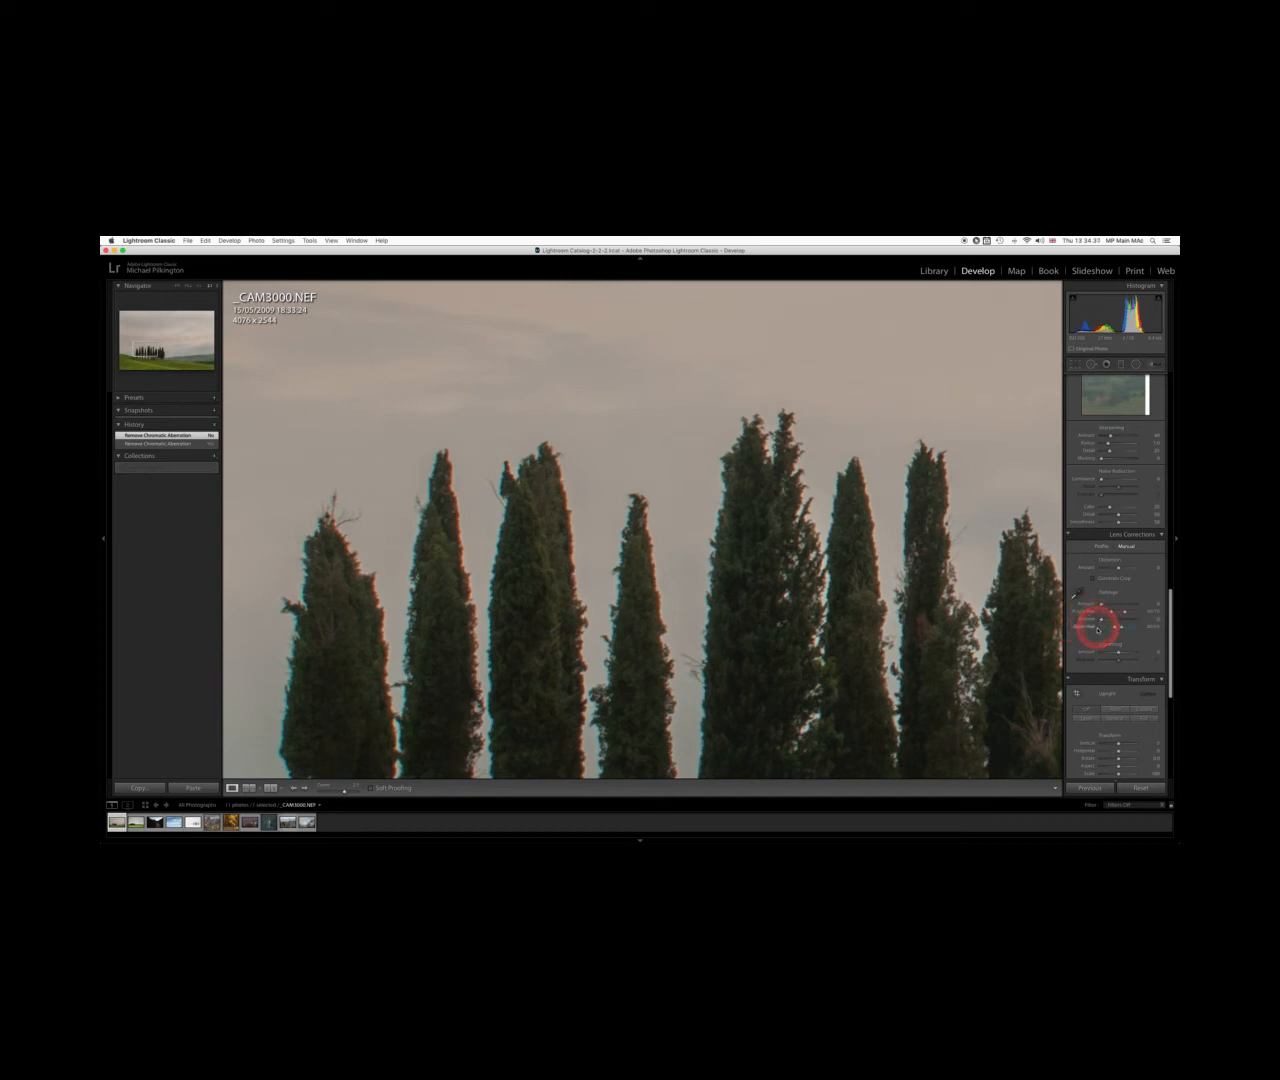
left_click(1101, 620)
left_click_drag(1118, 620, 1118, 620)
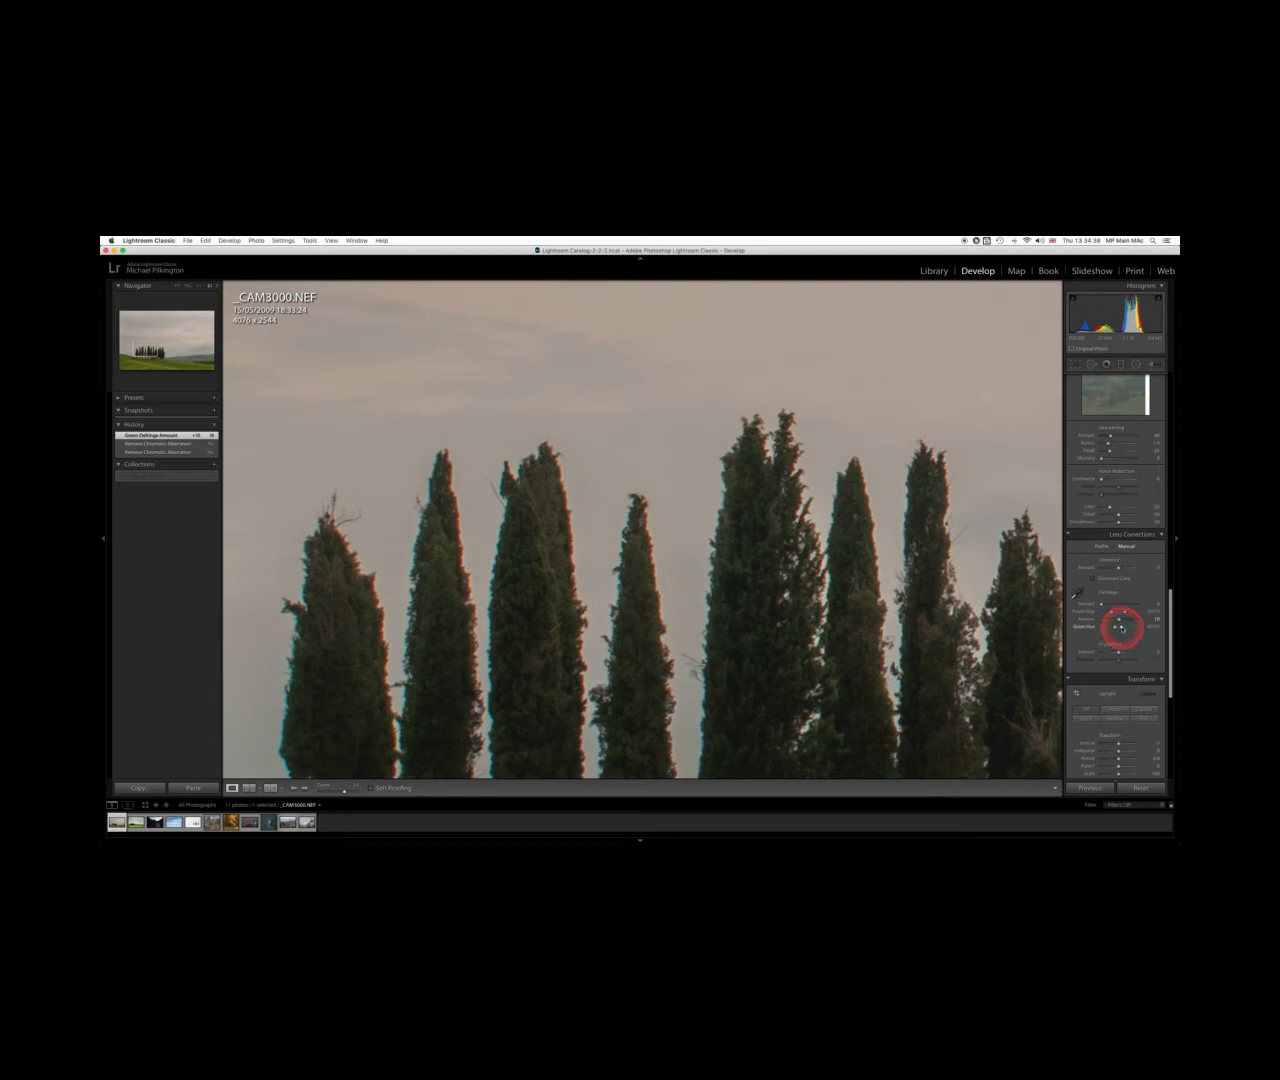
left_click(1122, 628)
left_click_drag(1128, 627, 1128, 627)
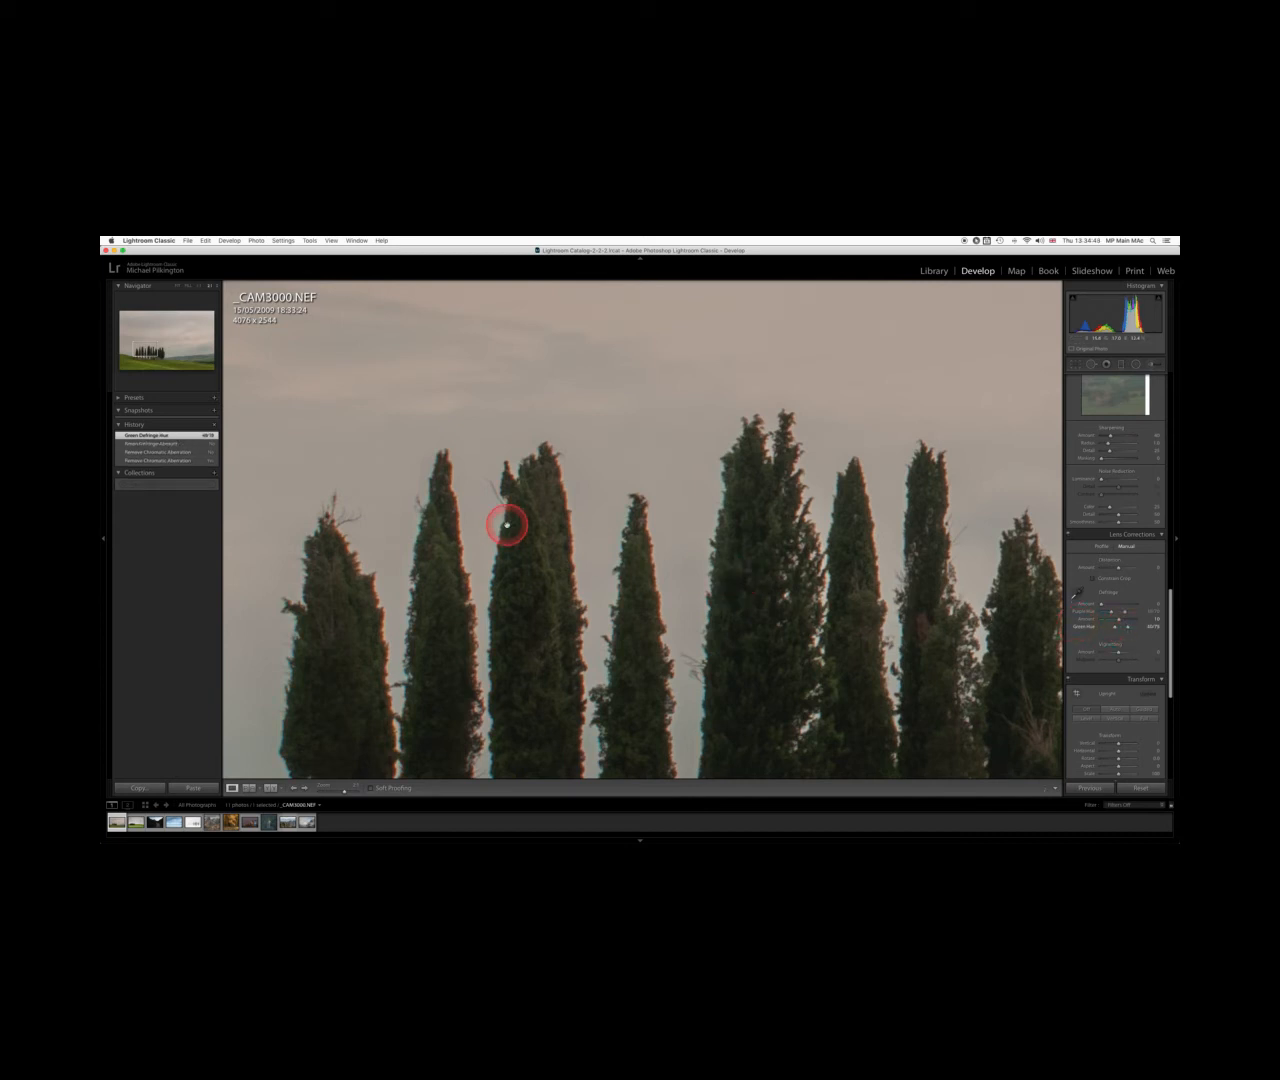
left_click(1128, 627)
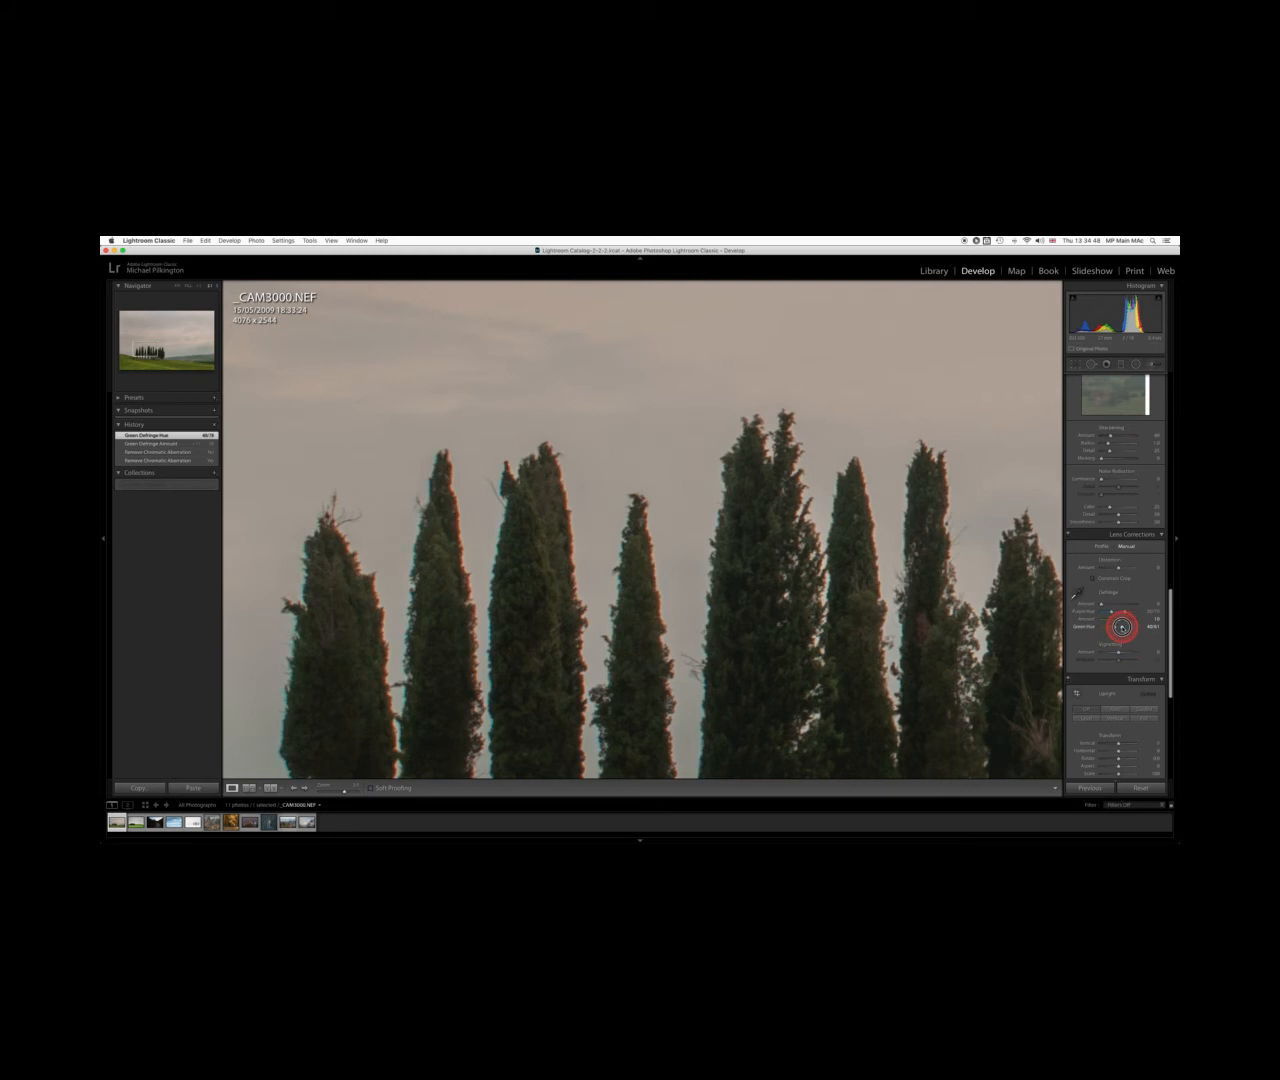
left_click_drag(1122, 627, 1124, 627)
left_click_drag(1130, 627, 1128, 627)
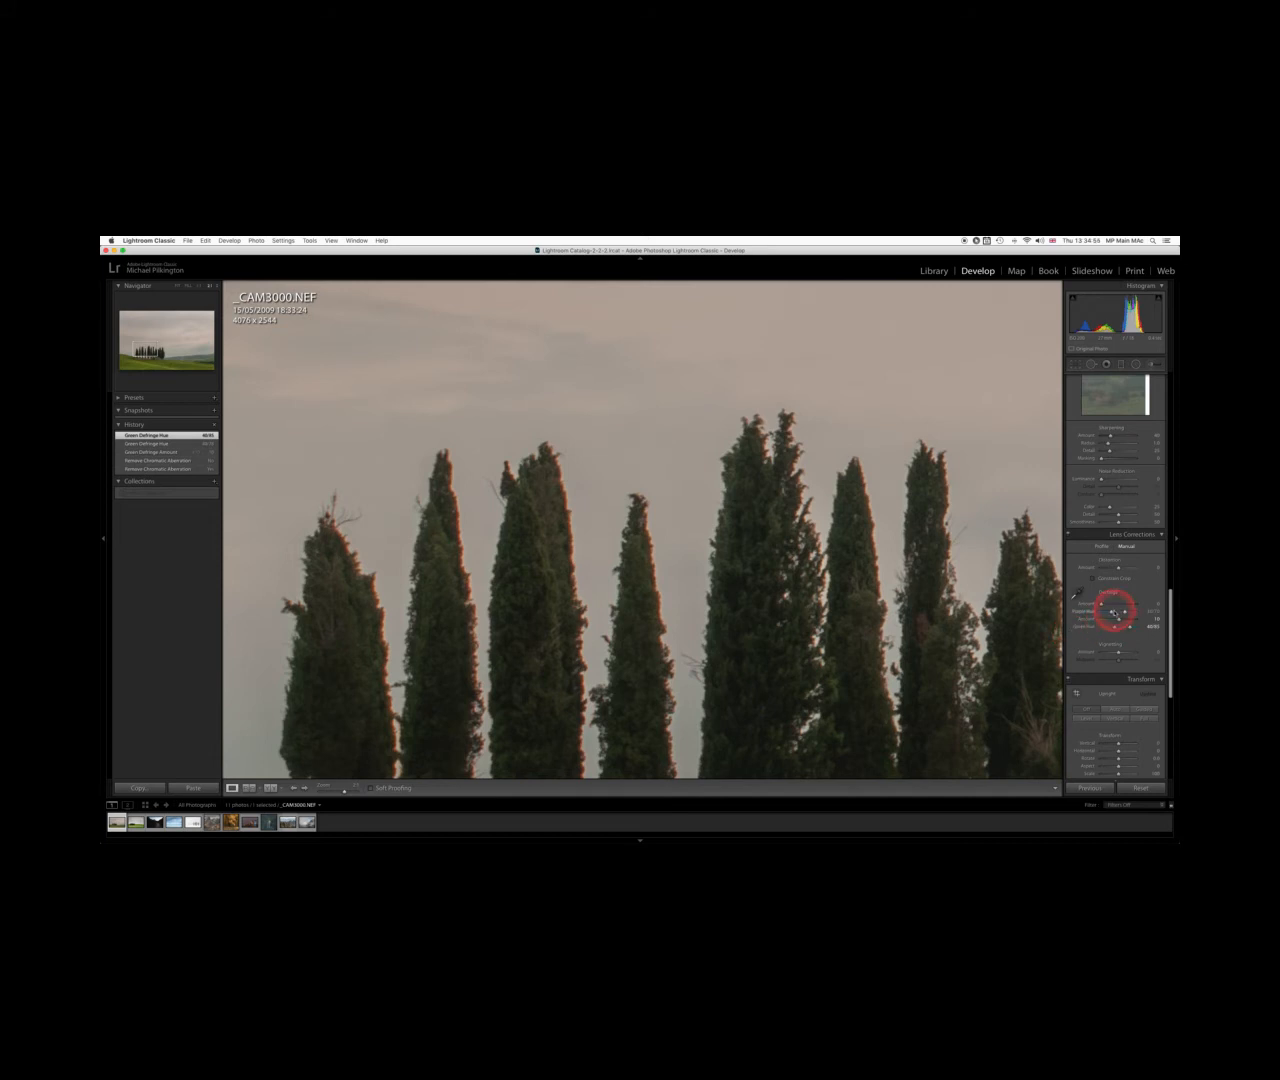
Adjust the Purple Defringe amount and hue range to suppress the purple fringes
left_click_drag(1100, 604, 1122, 612)
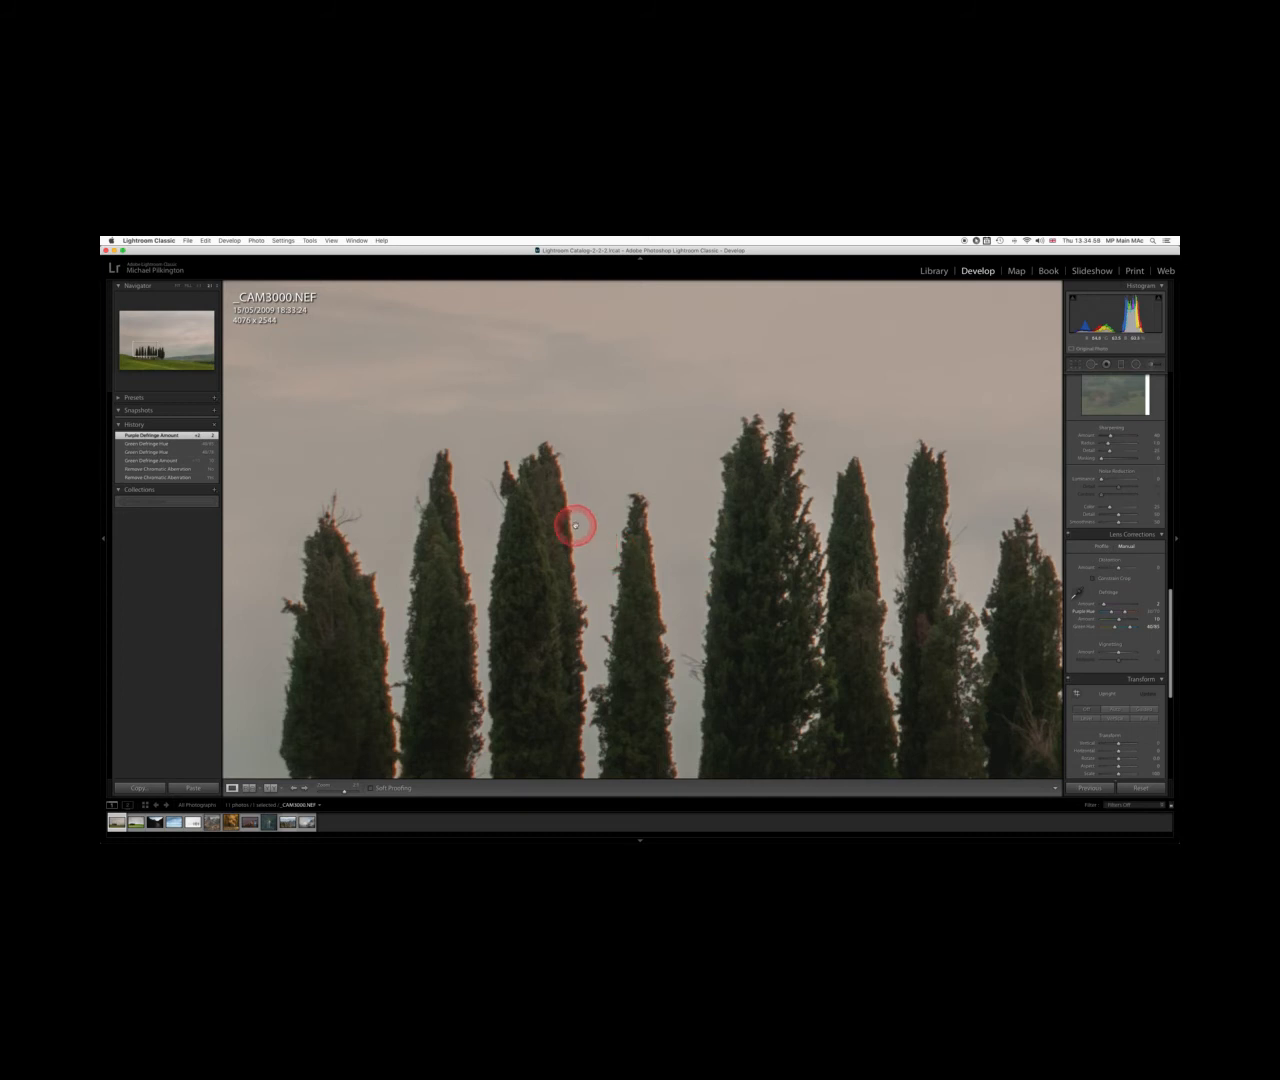
left_click(1125, 613)
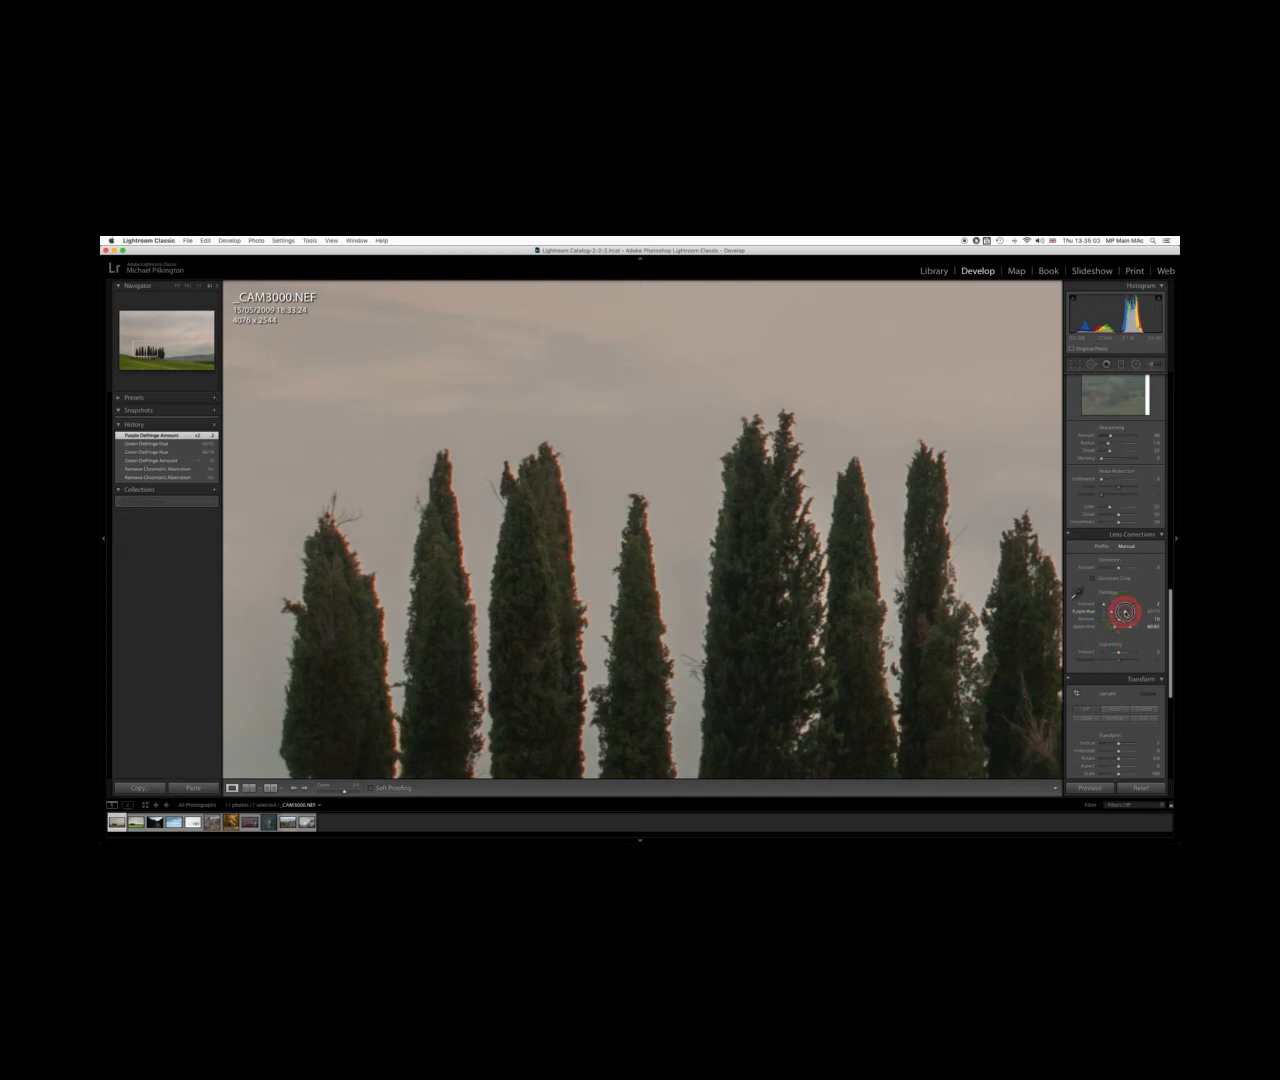
left_click_drag(1125, 613, 1137, 612)
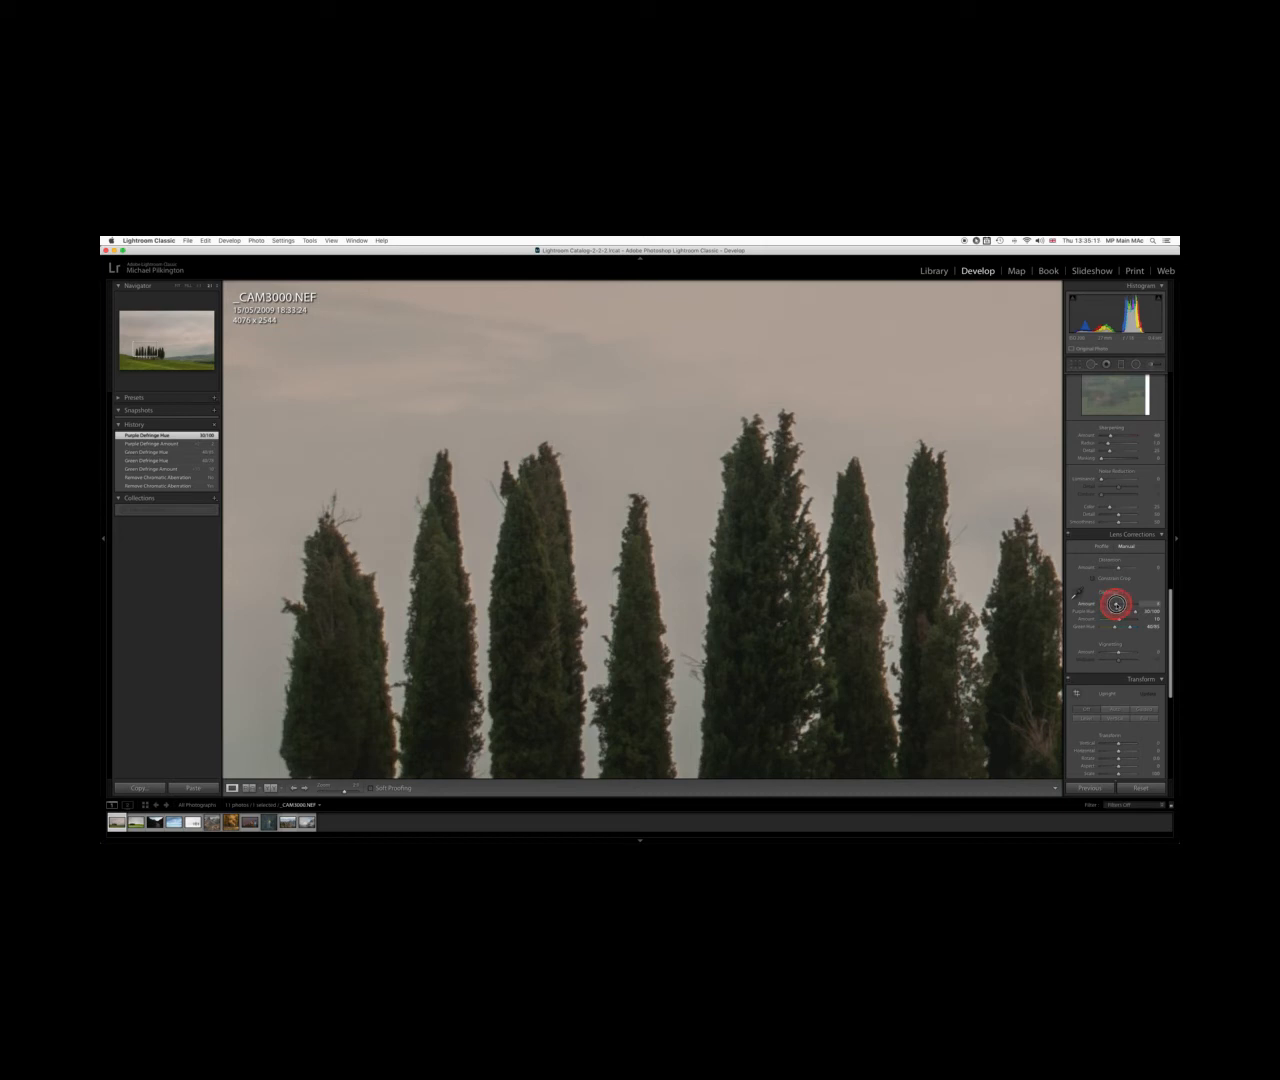
left_click(1116, 604)
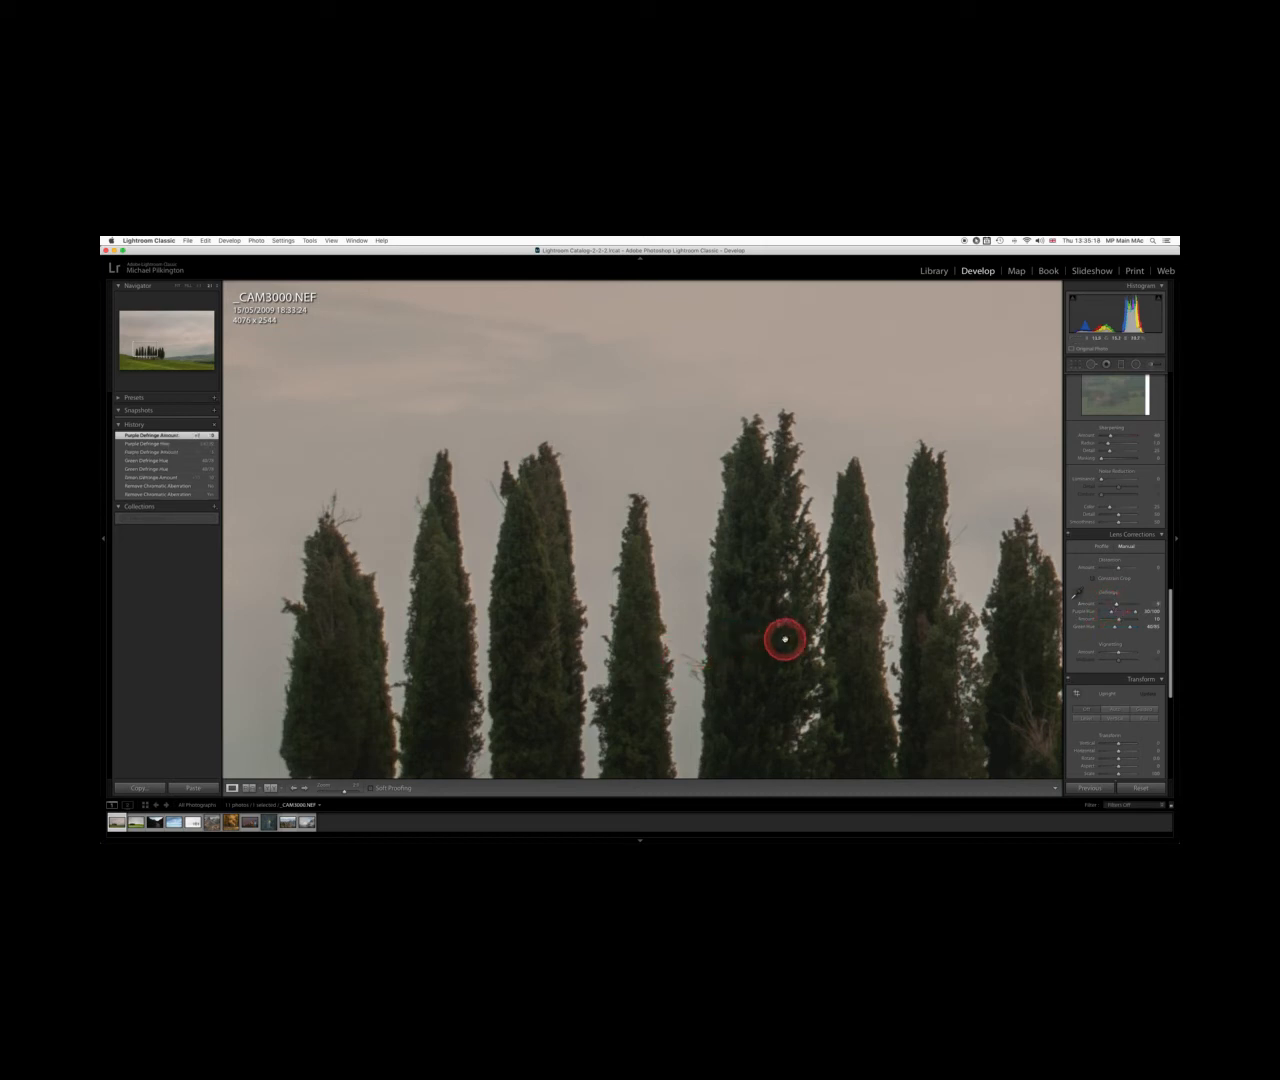
Pan across the zoomed-in treetops to inspect the defringed edges
left_click_drag(785, 638, 480, 554)
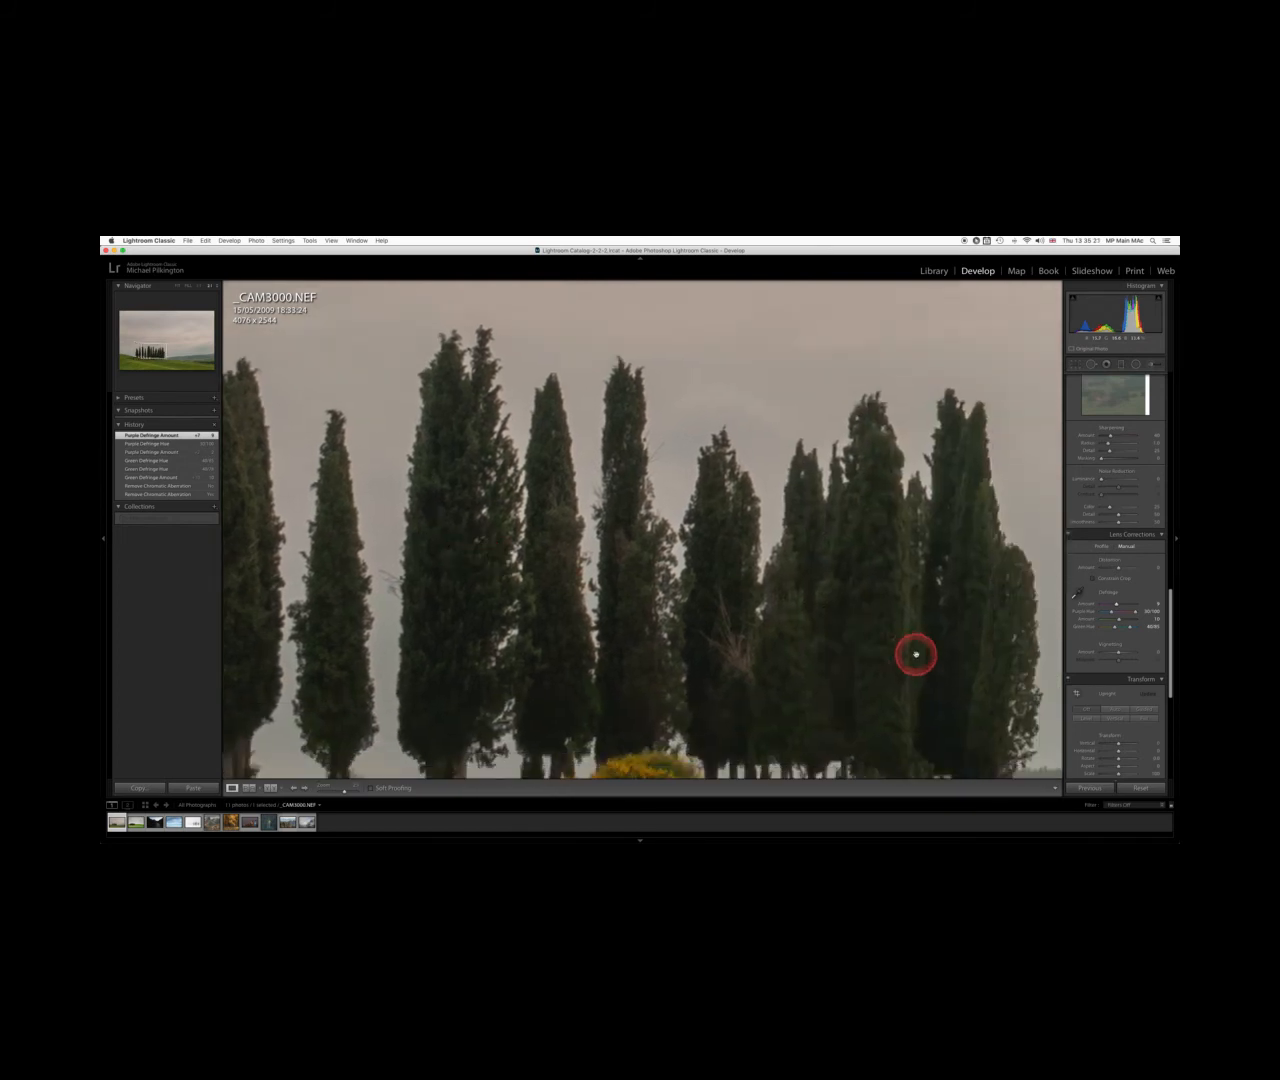
left_click_drag(914, 654, 778, 561)
left_click_drag(494, 560, 609, 706)
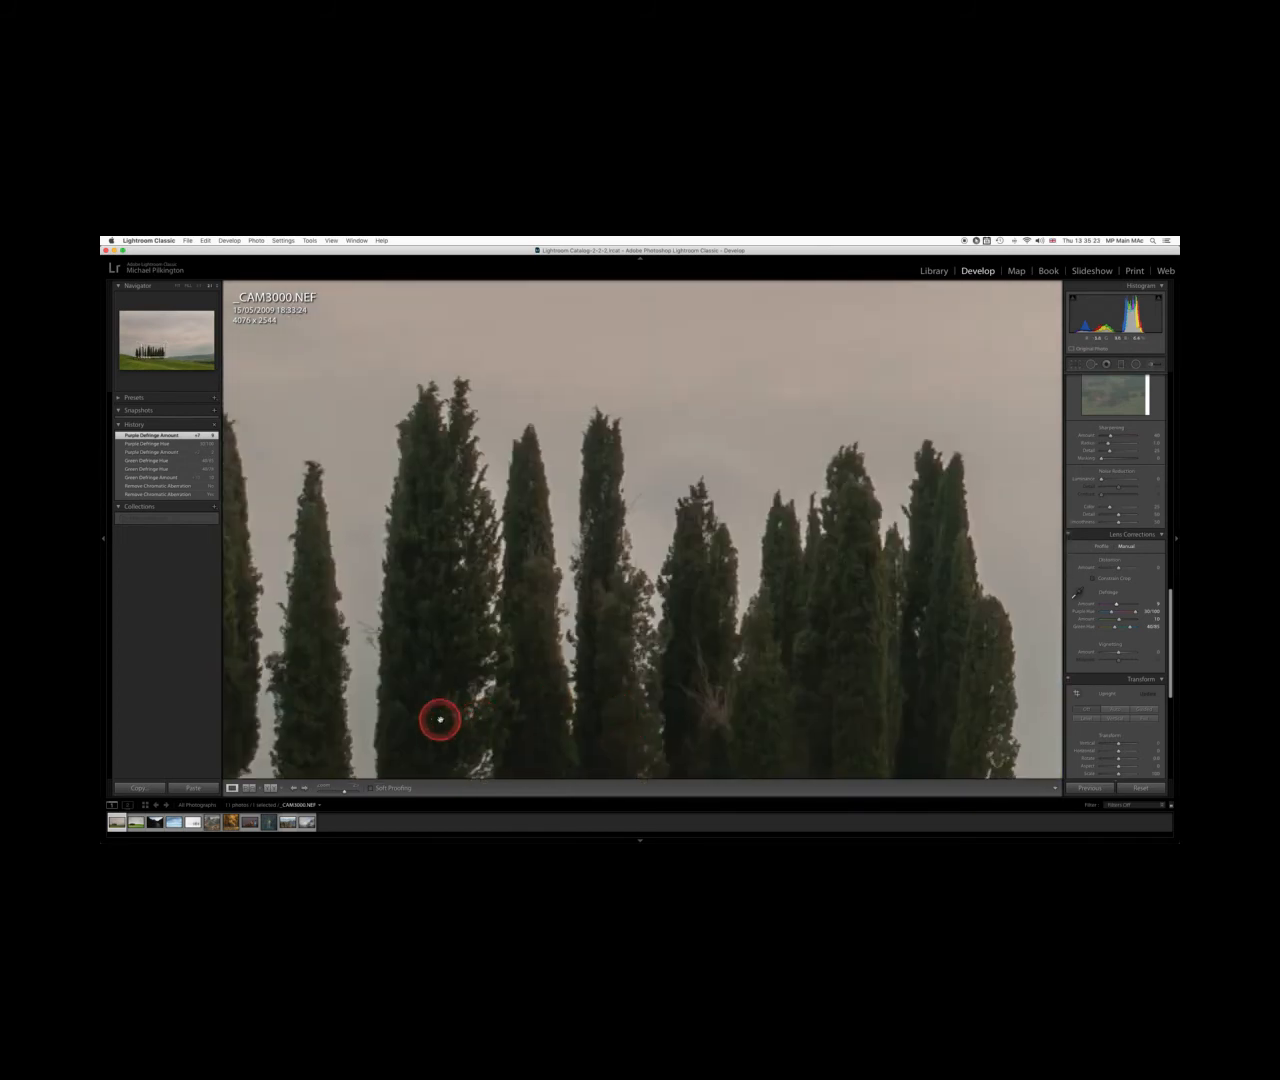
left_click_drag(437, 717, 558, 661)
left_click_drag(791, 614, 623, 645)
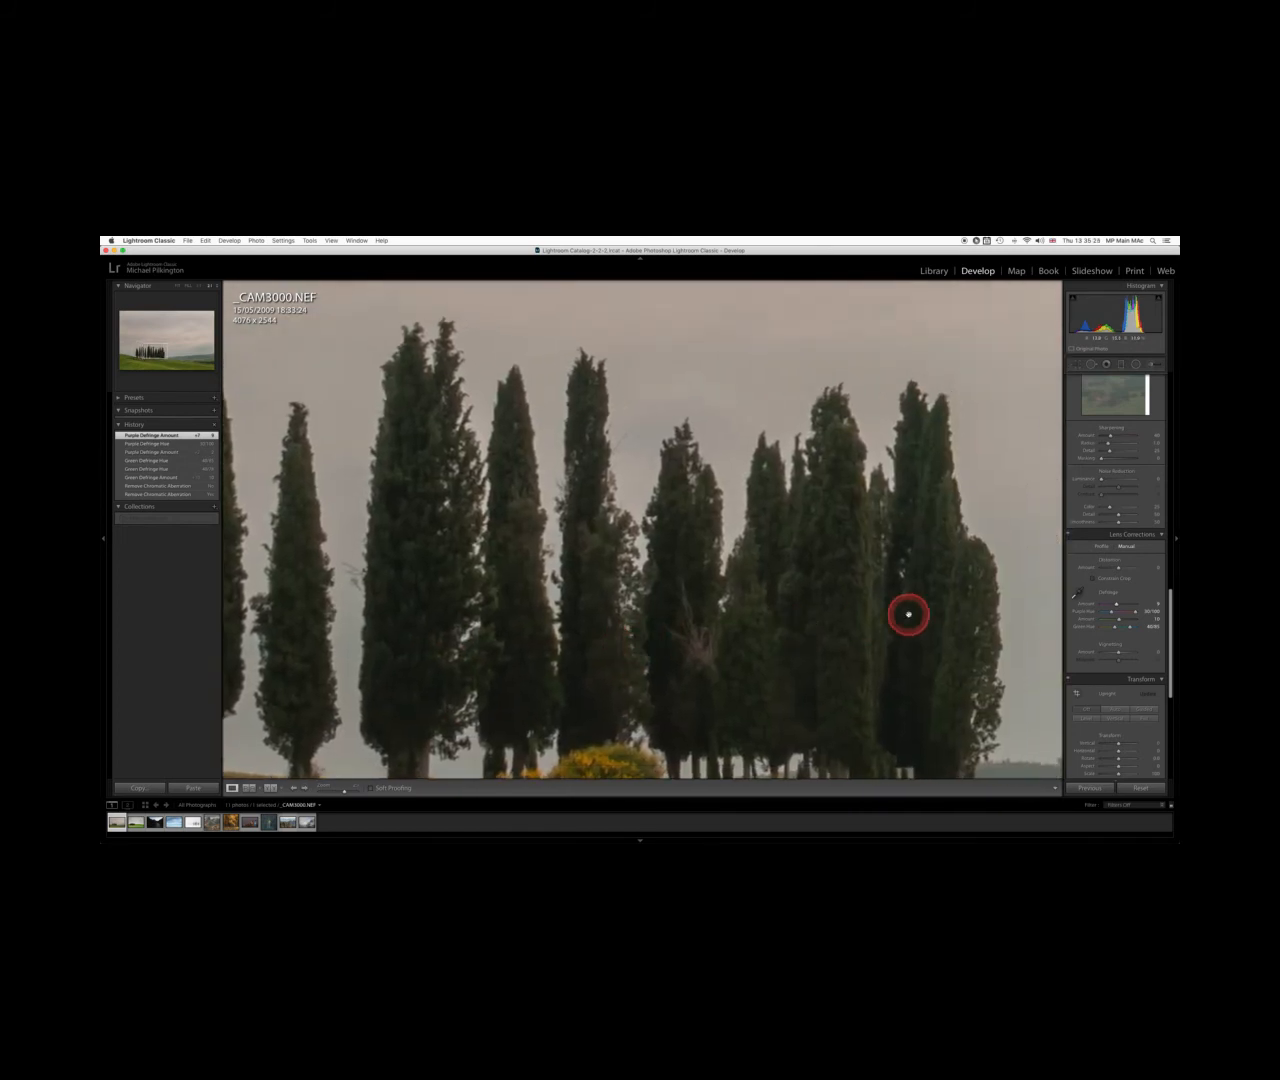
mouse_move(909, 611)
left_mouse_down()
mouse_move(880, 630)
mouse_move(886, 654)
left_mouse_up()
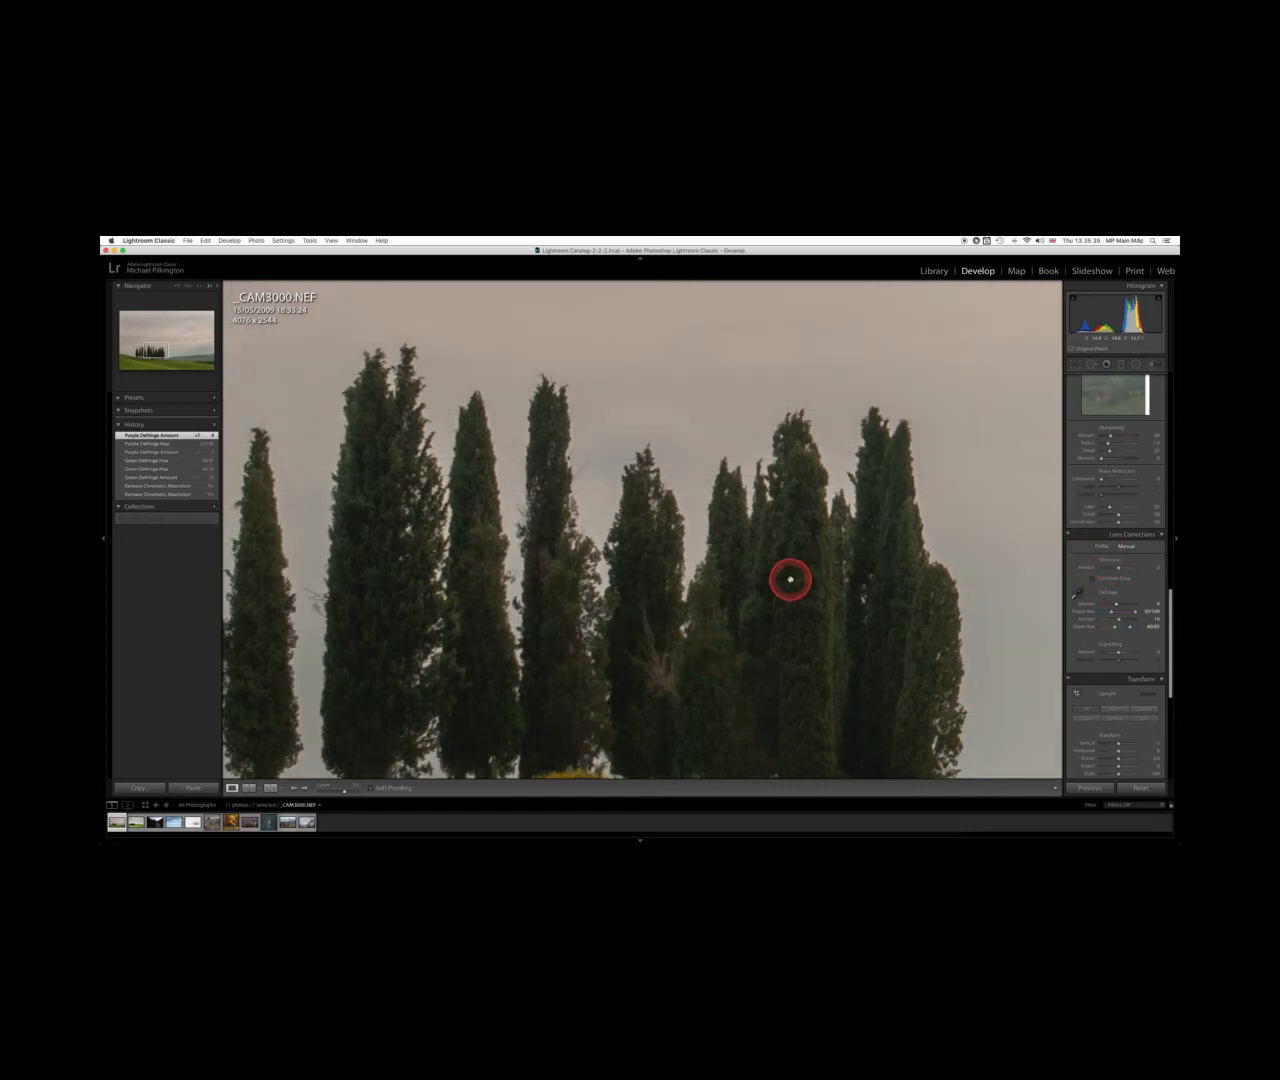
left_click_drag(426, 594, 785, 606)
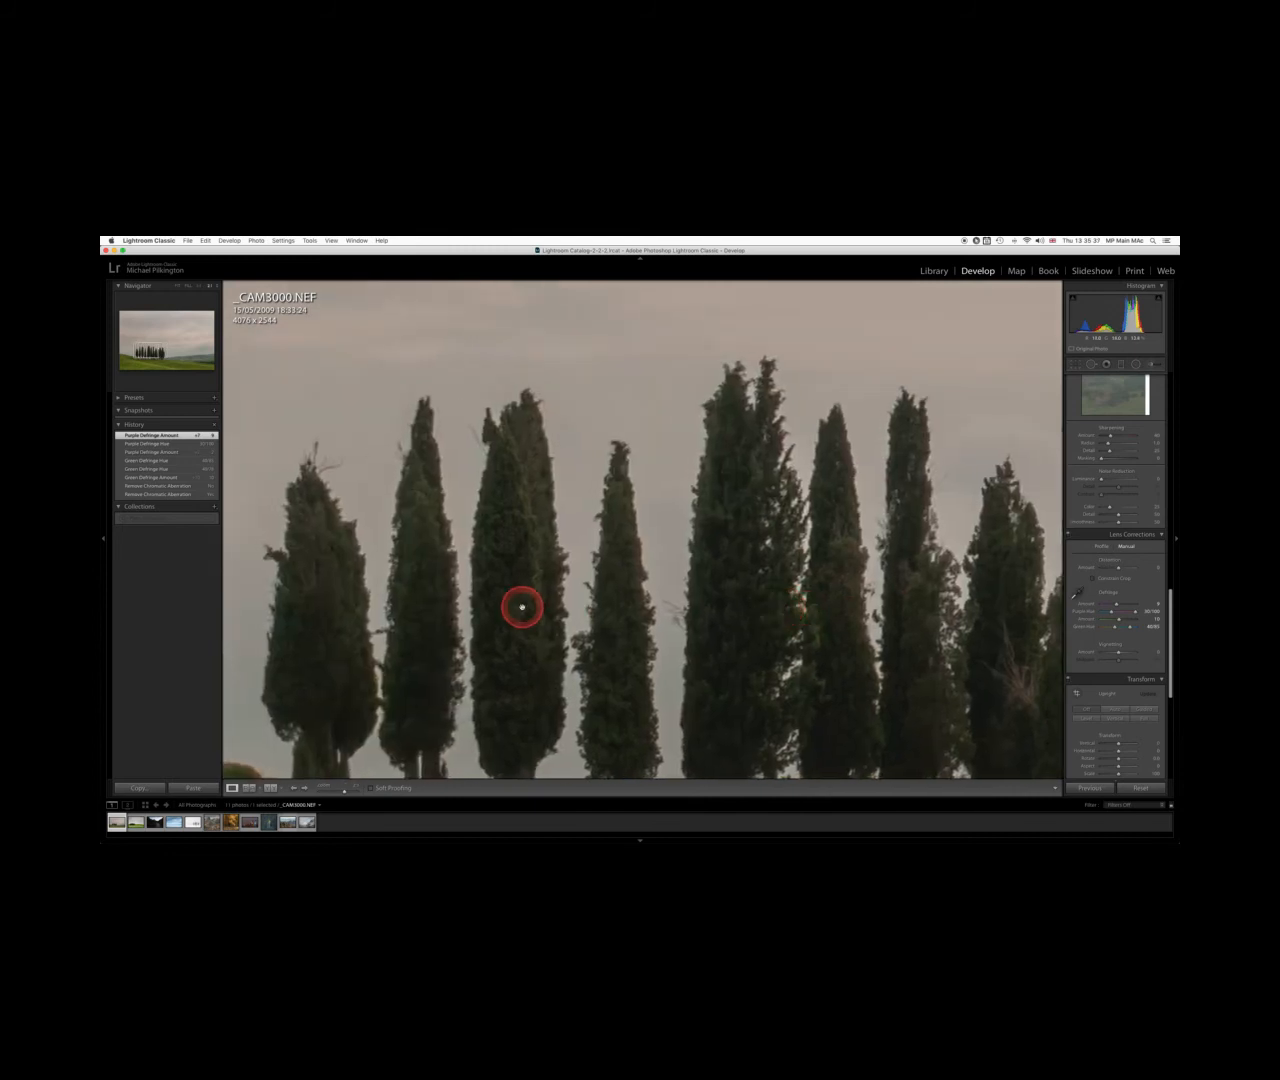
left_click_drag(500, 607, 560, 640)
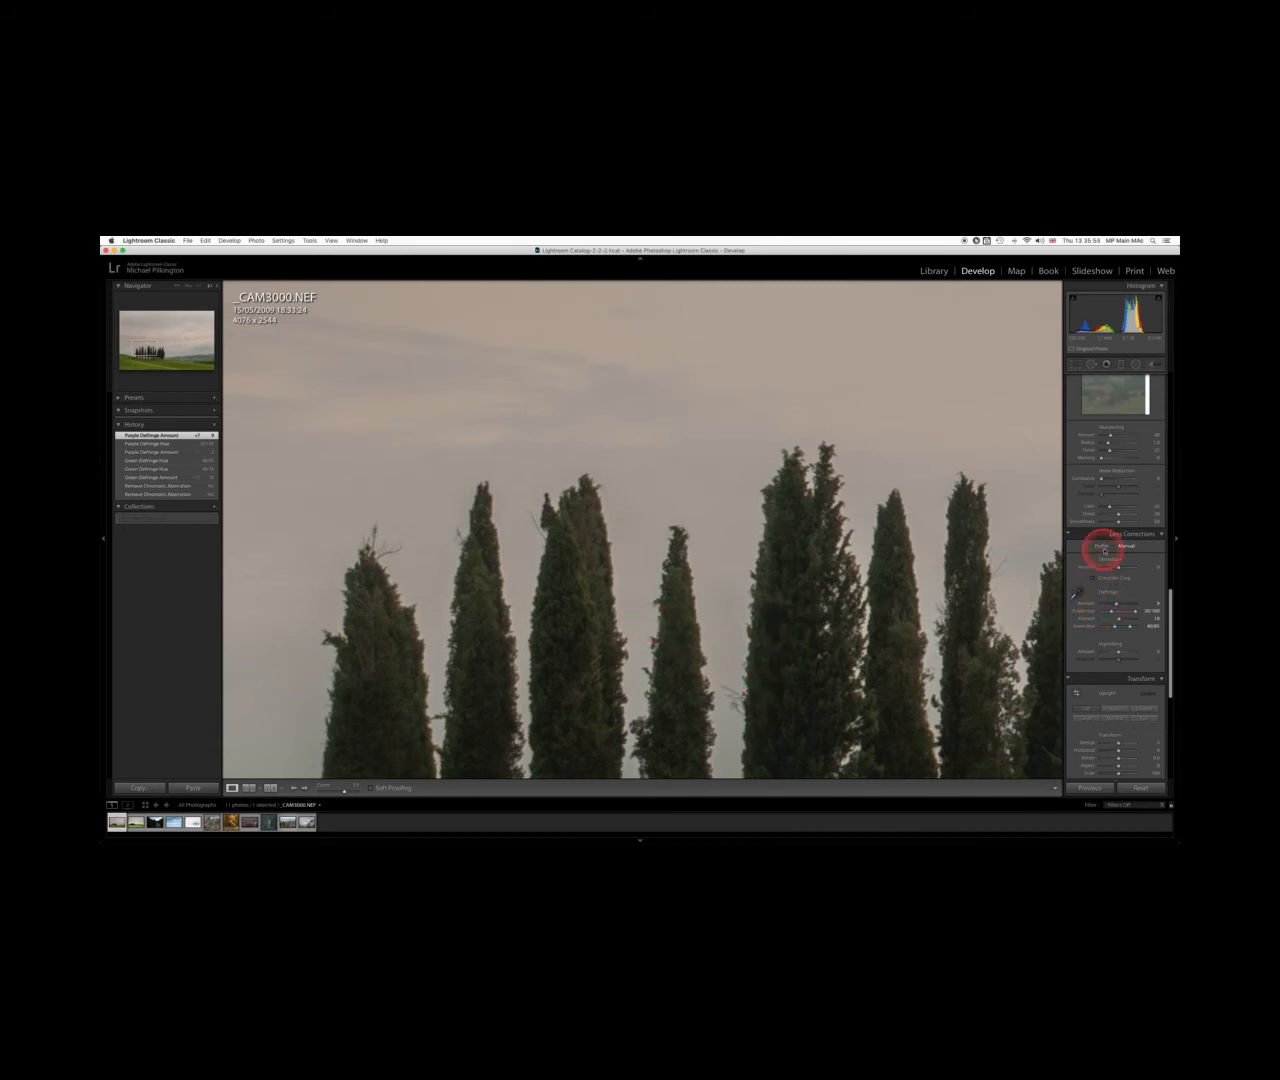
Return to the profile lens corrections and enable Remove Chromatic Aberration
left_click(1103, 547)
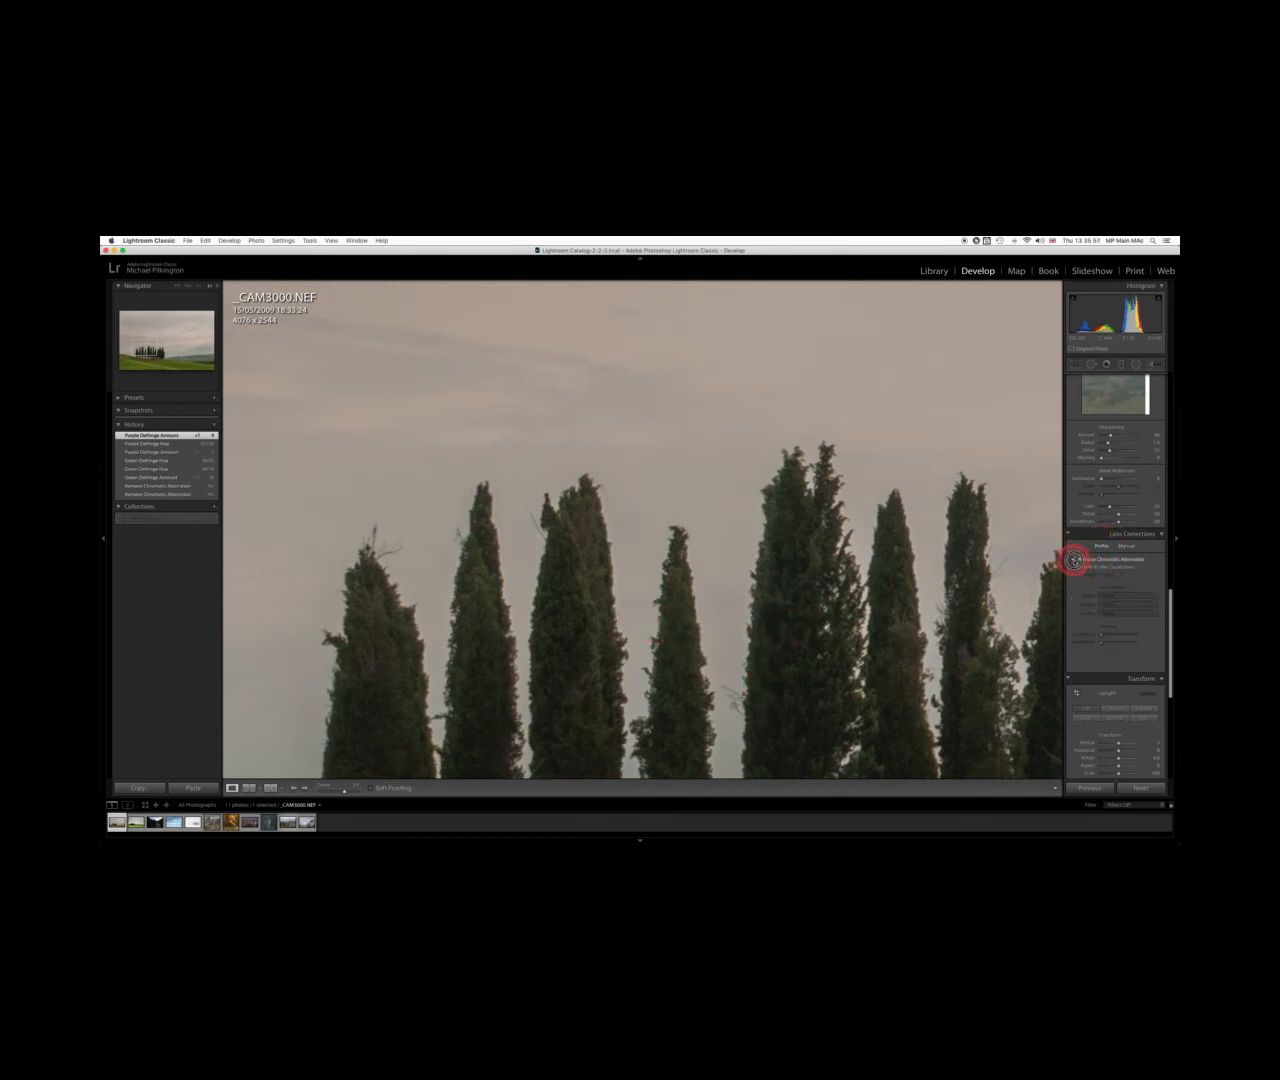
left_click(1073, 560)
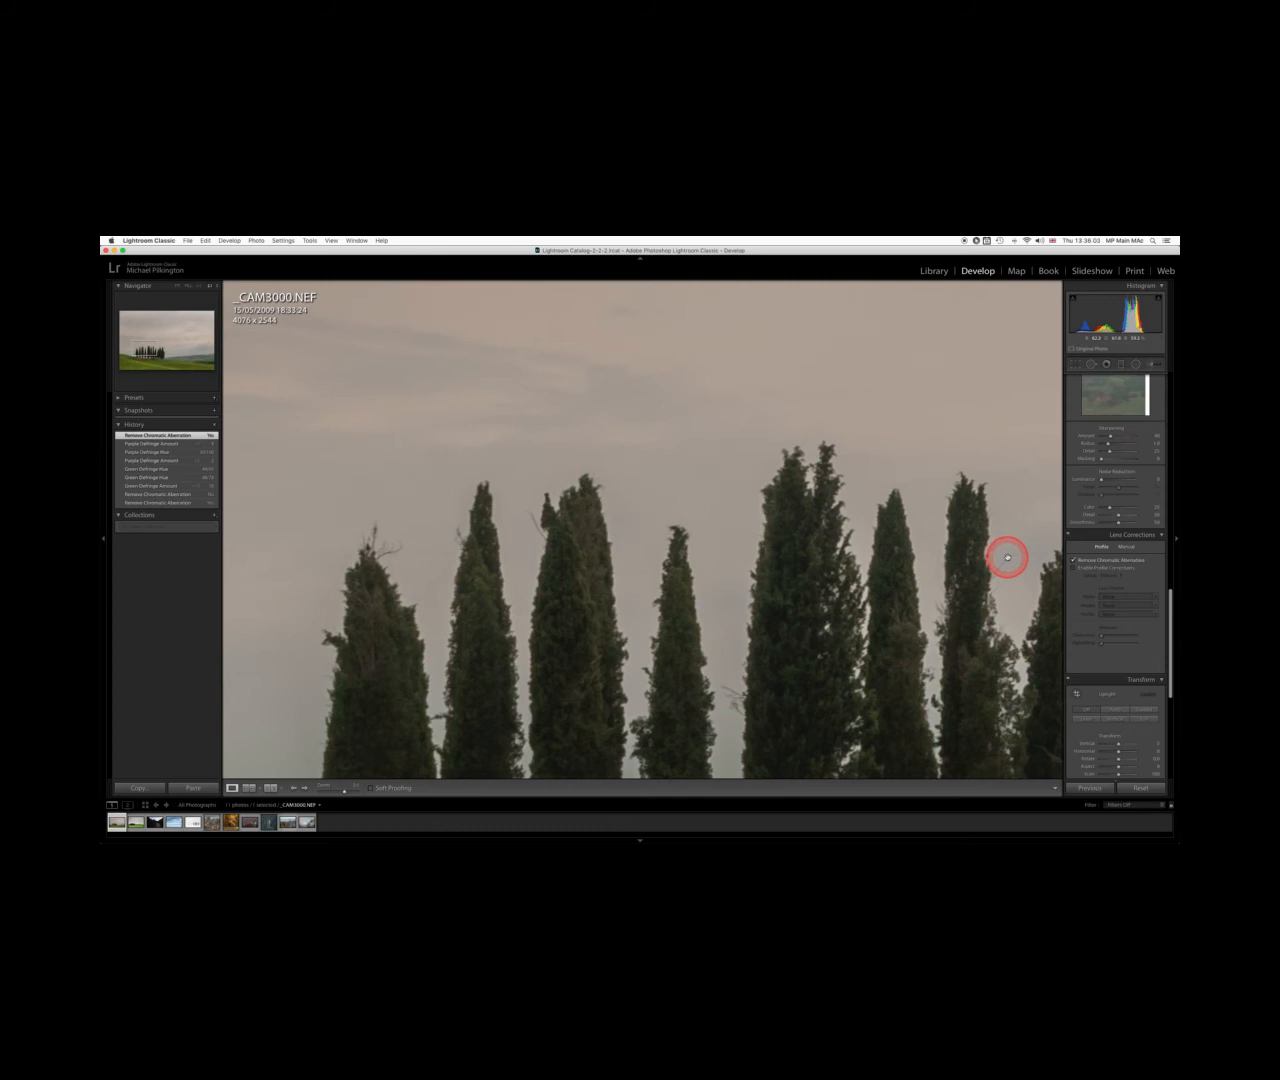
Zoom out to the full photo and enable Profile Corrections
key("super+0")
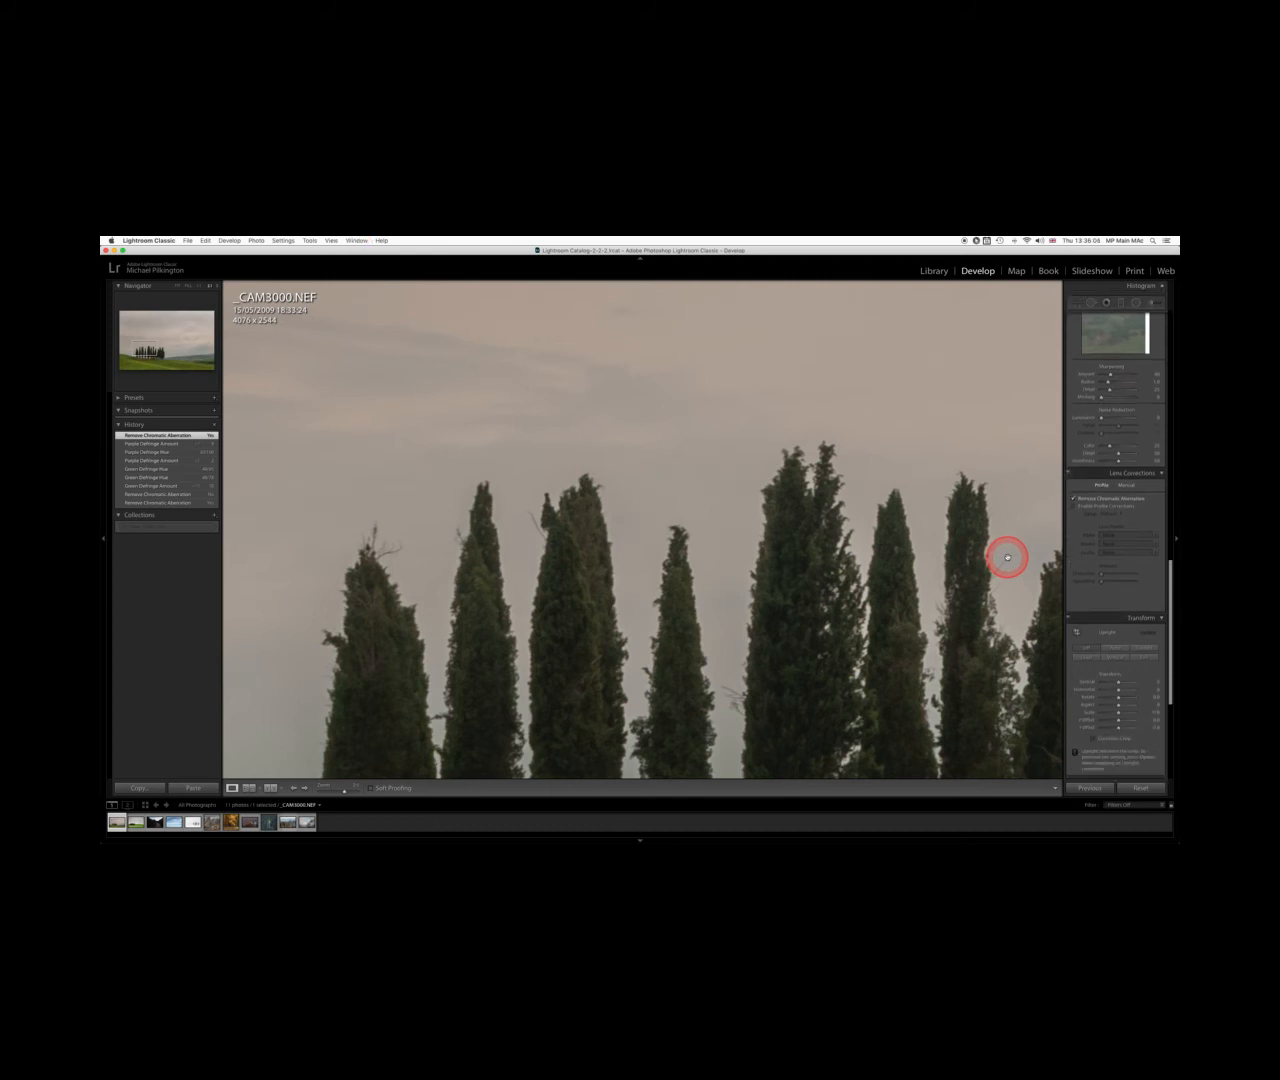
key("super+minus")
key("super+minus")
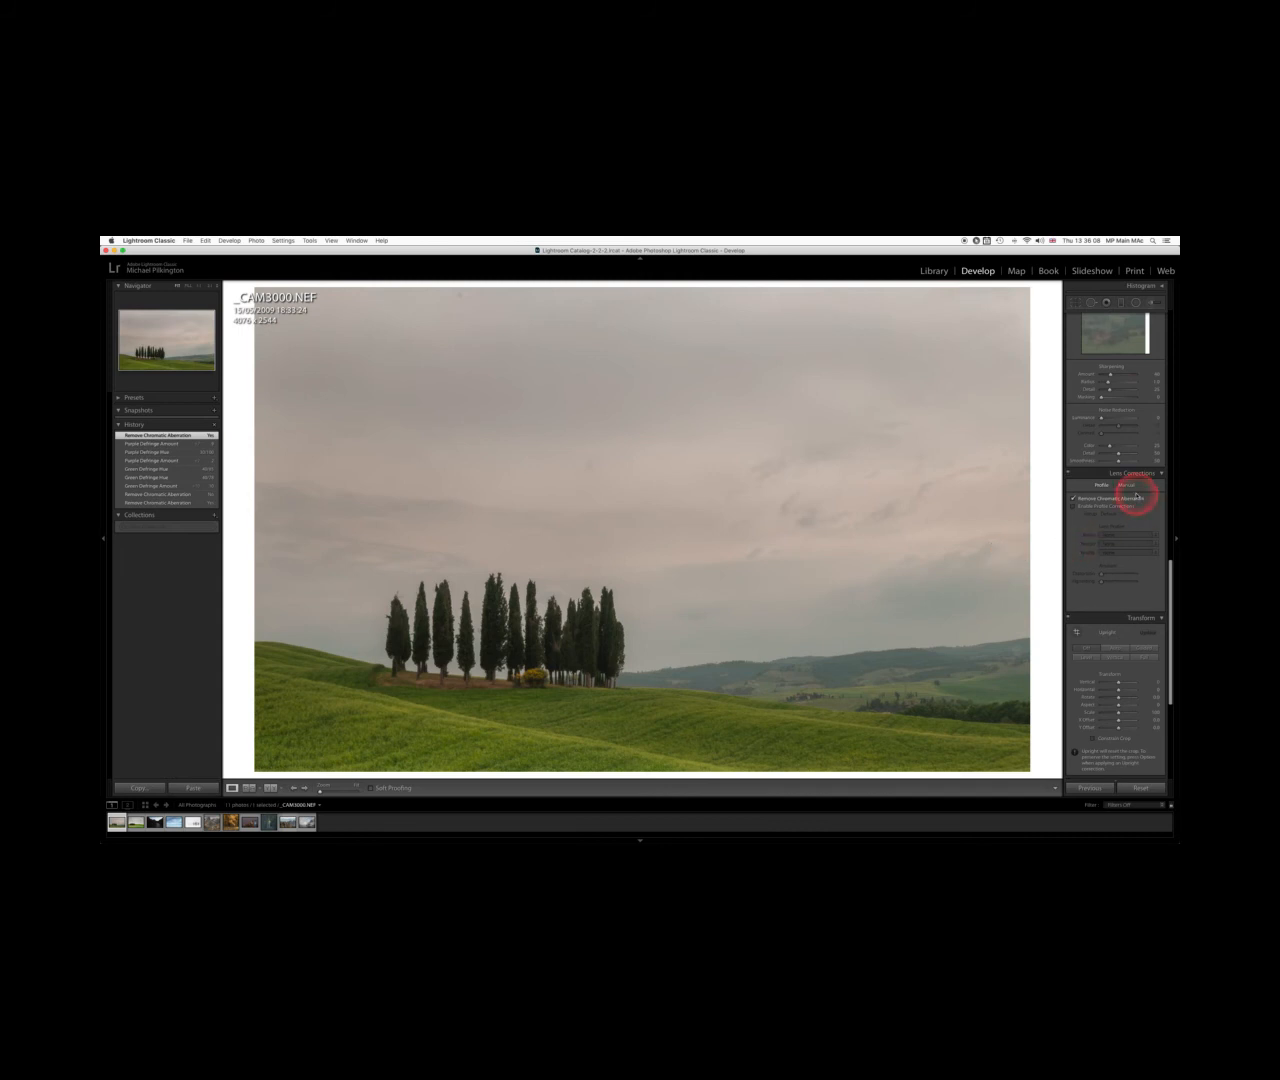
left_click(1075, 508)
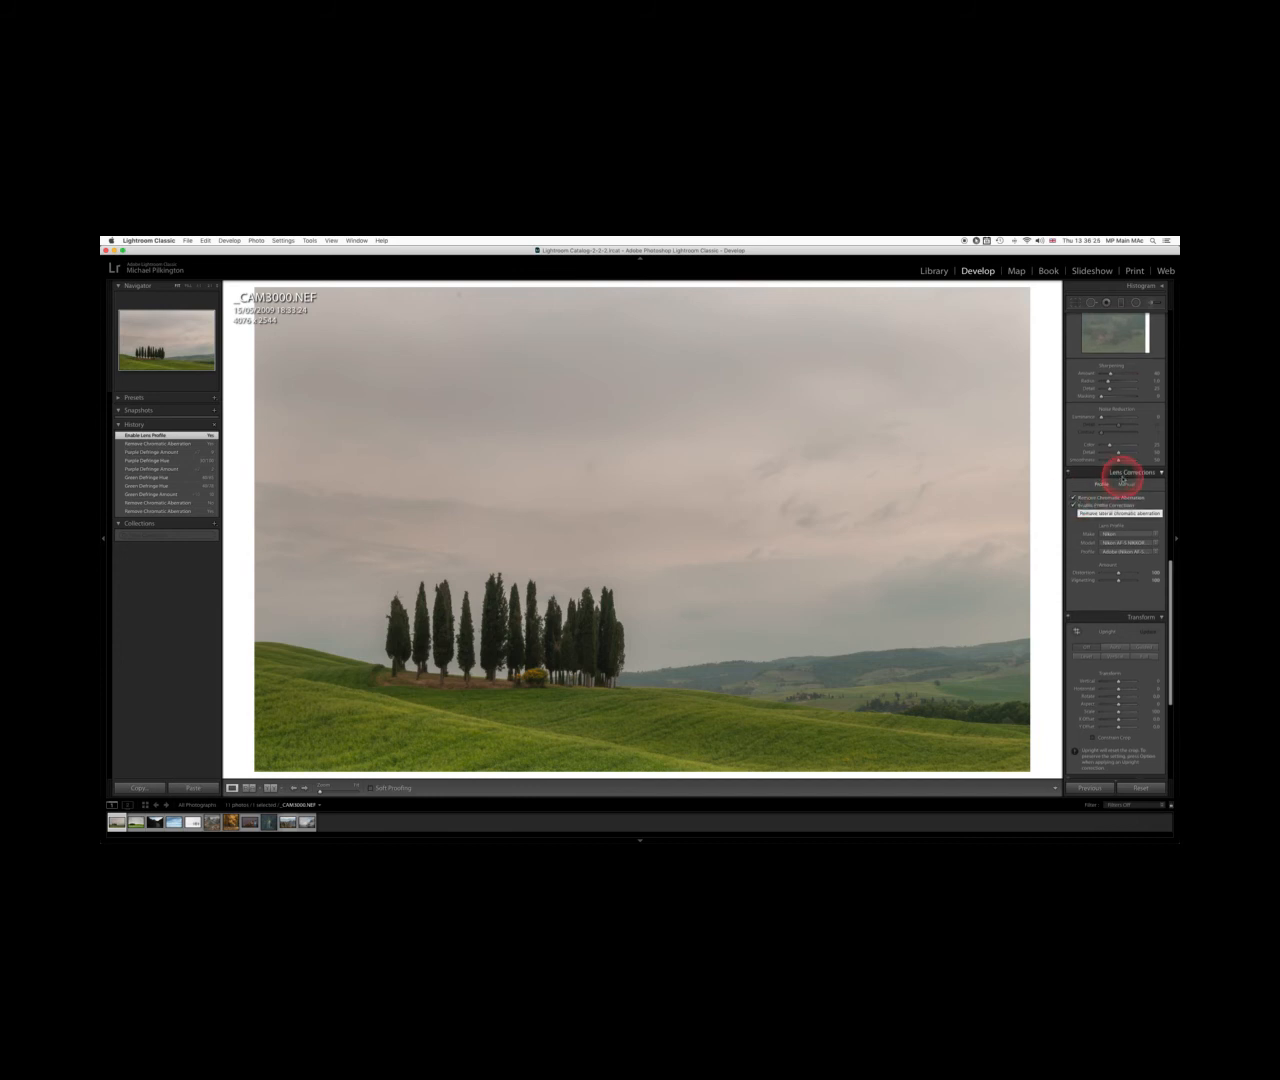
Toggle Enable Profile Corrections off and on several times to compare the photo with and without it
scroll(1100, 486, "up", 5)
scroll(1100, 488, "up", 10)
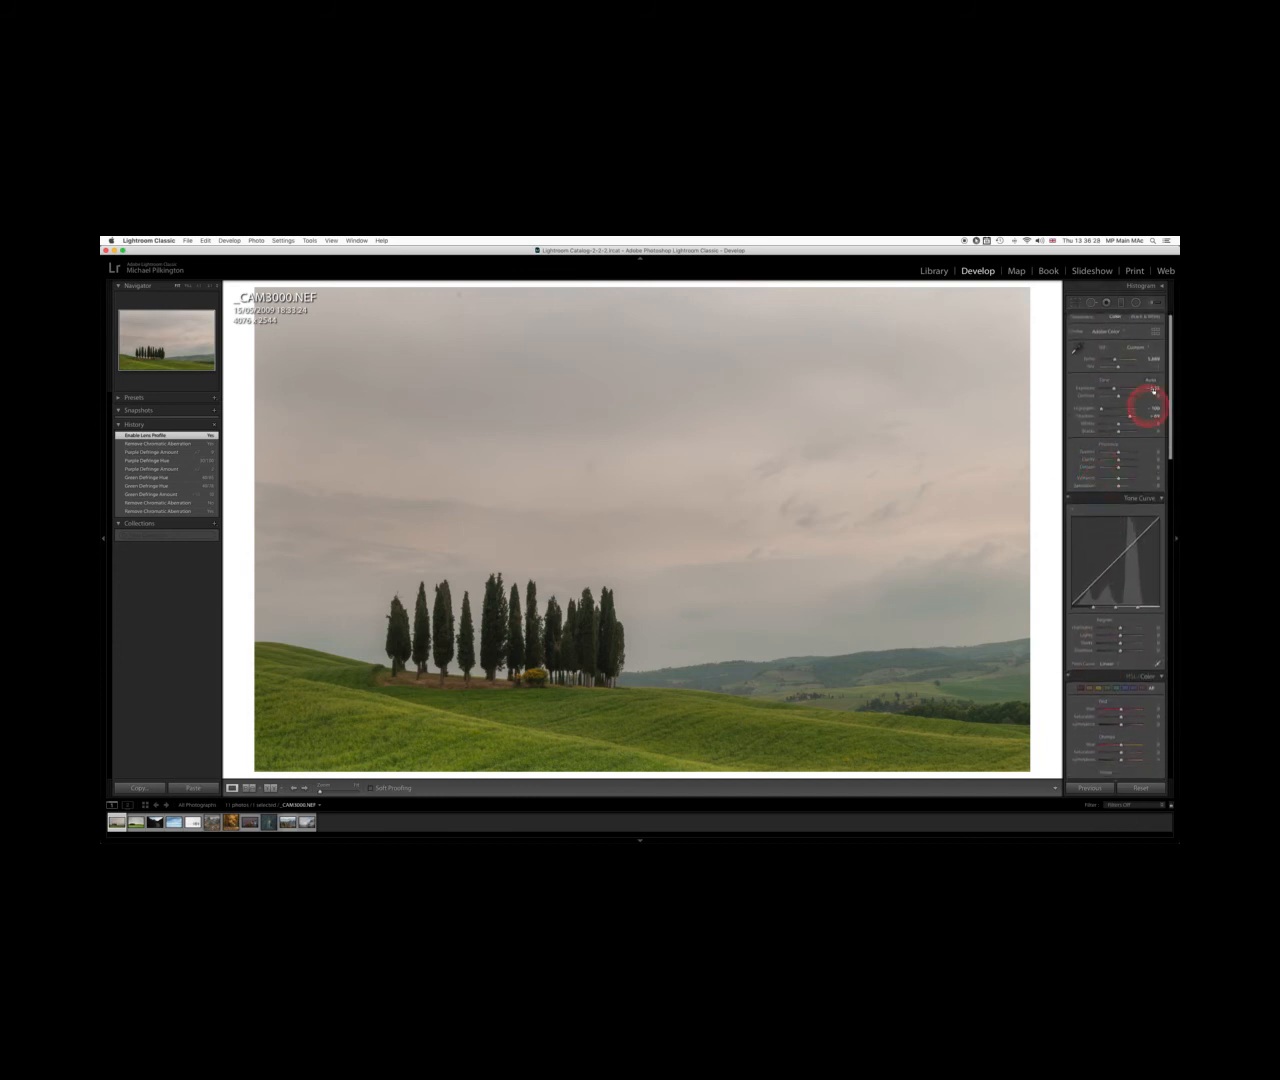
left_click(1162, 286)
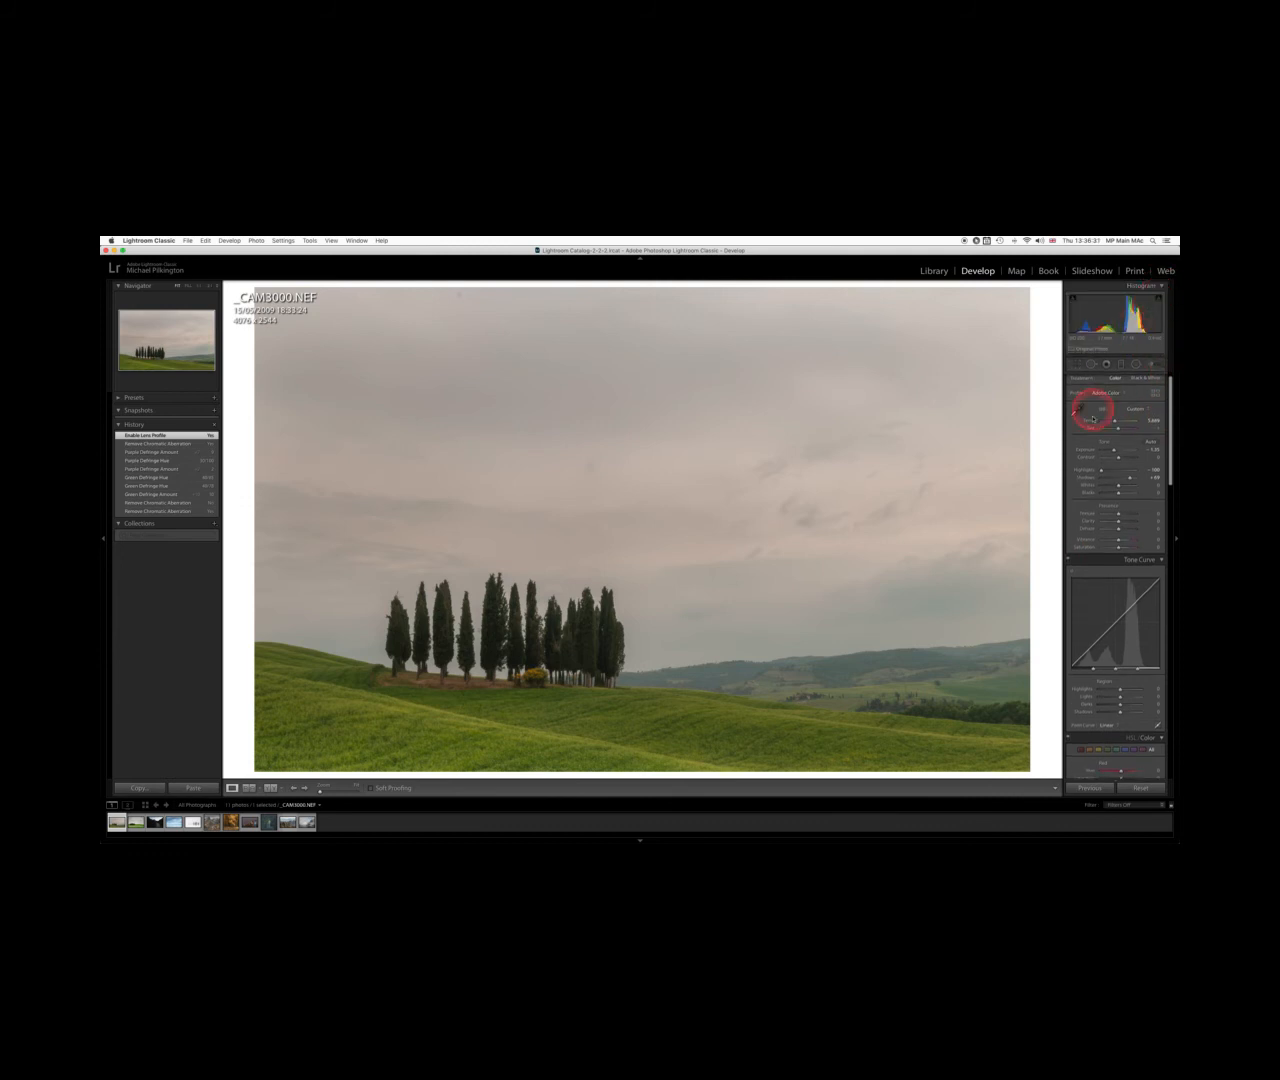
scroll(1117, 477, "down", 8)
scroll(1121, 481, "down", 6)
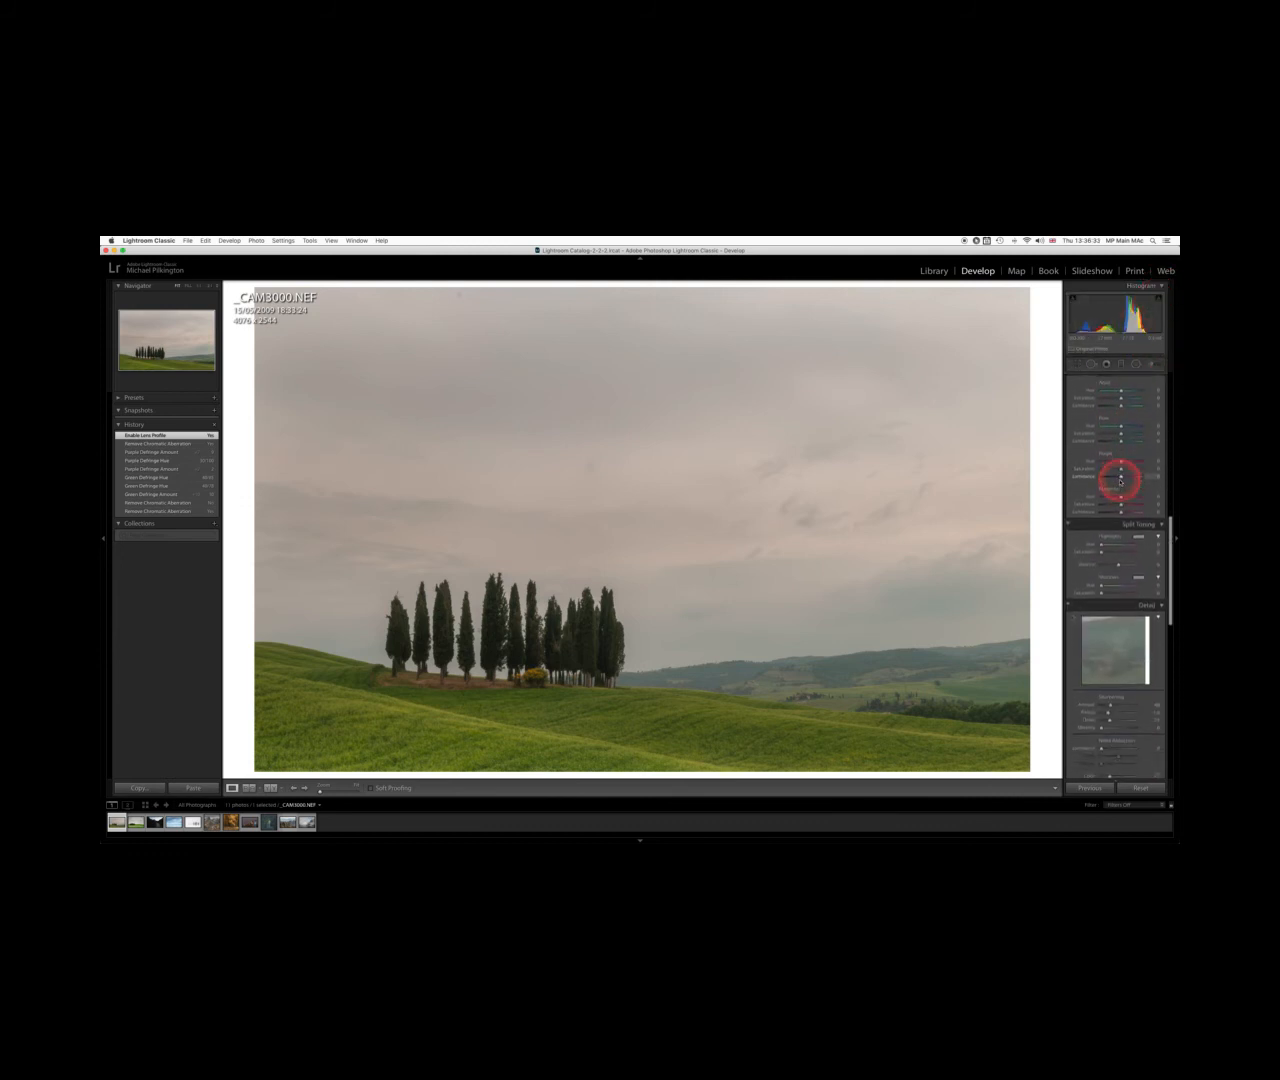
scroll(1120, 482, "down", 5)
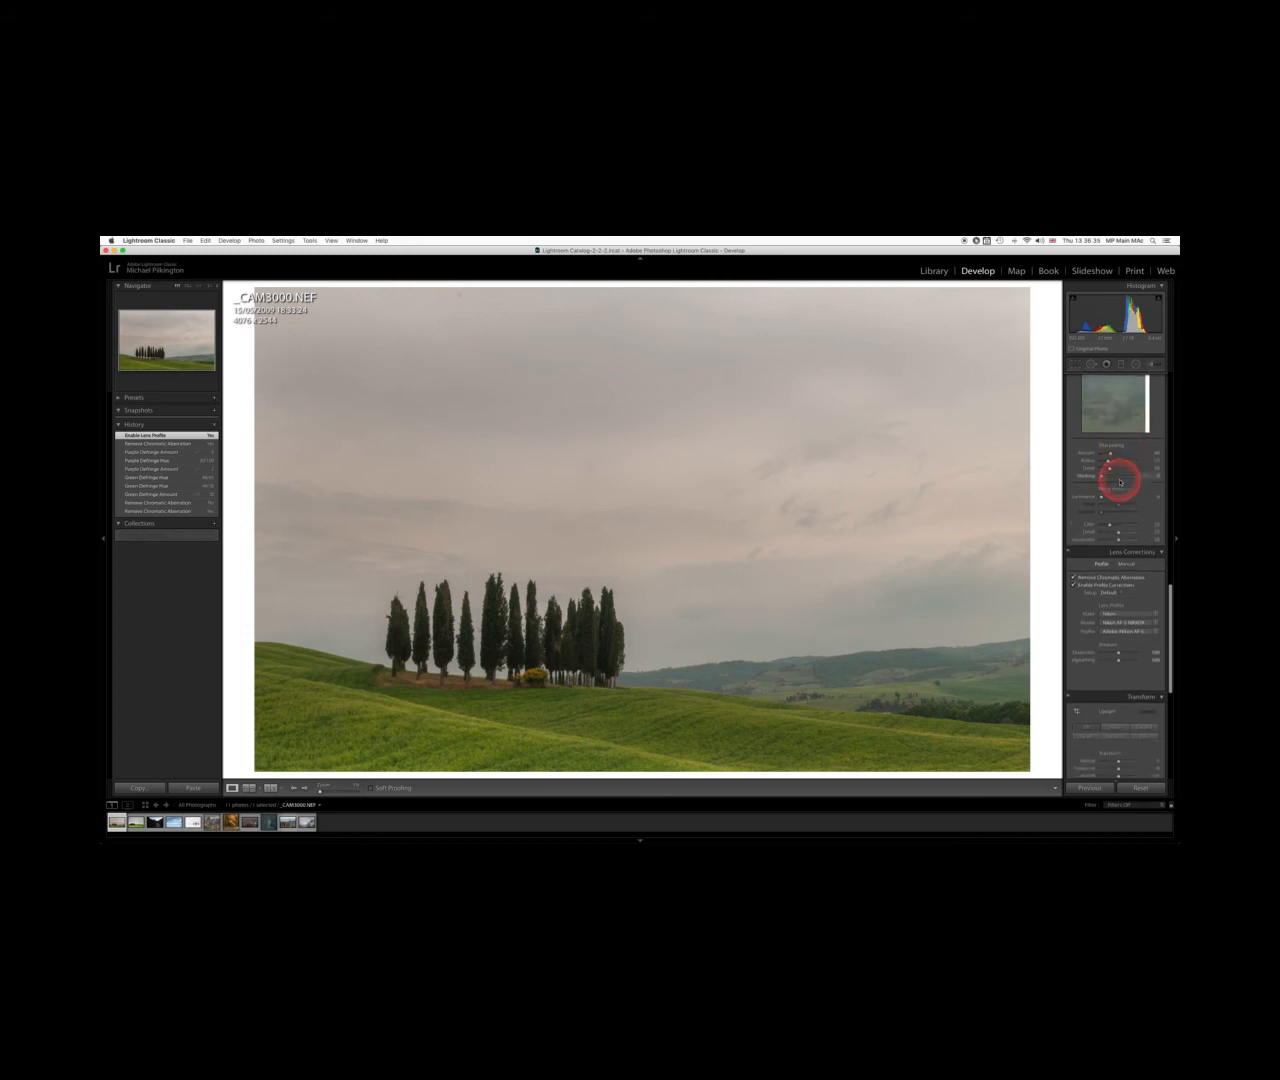
left_click(1074, 551)
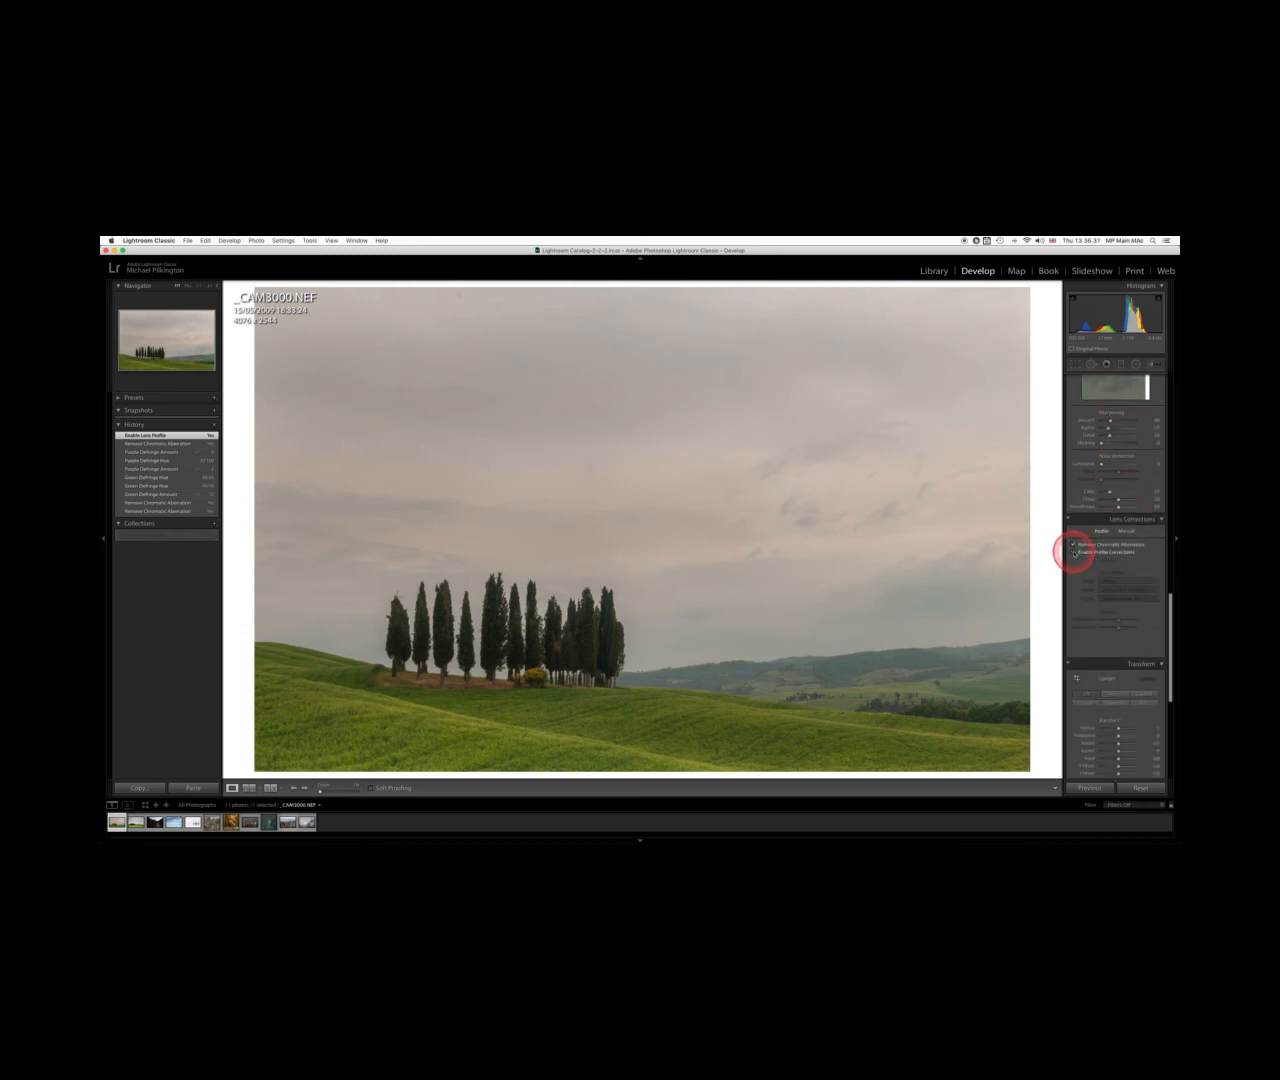
left_click(1074, 551)
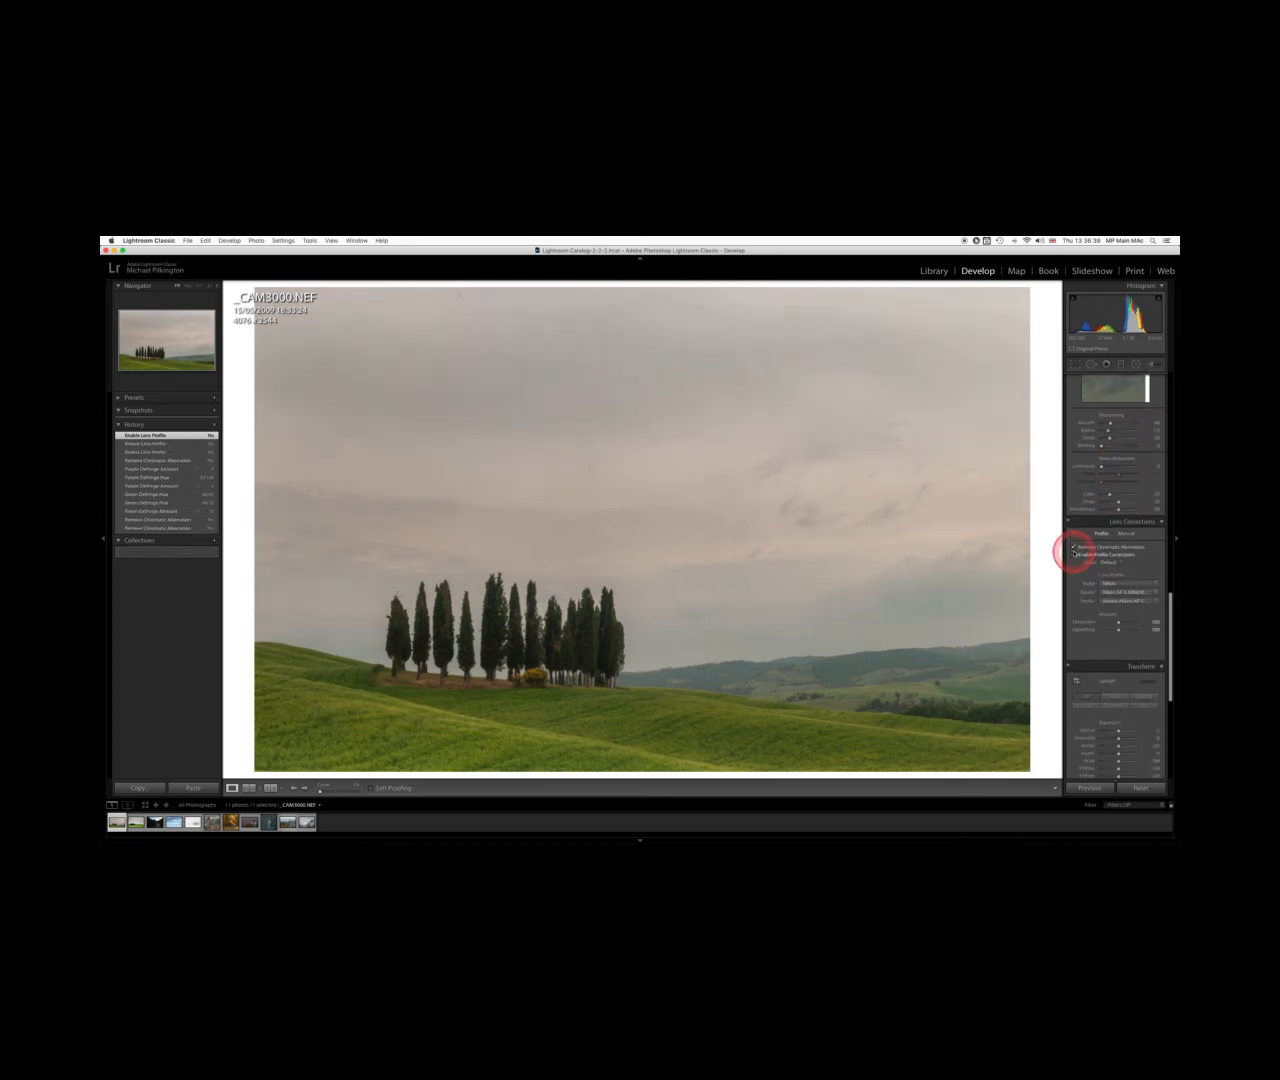
left_click(1074, 553)
left_click(1074, 553)
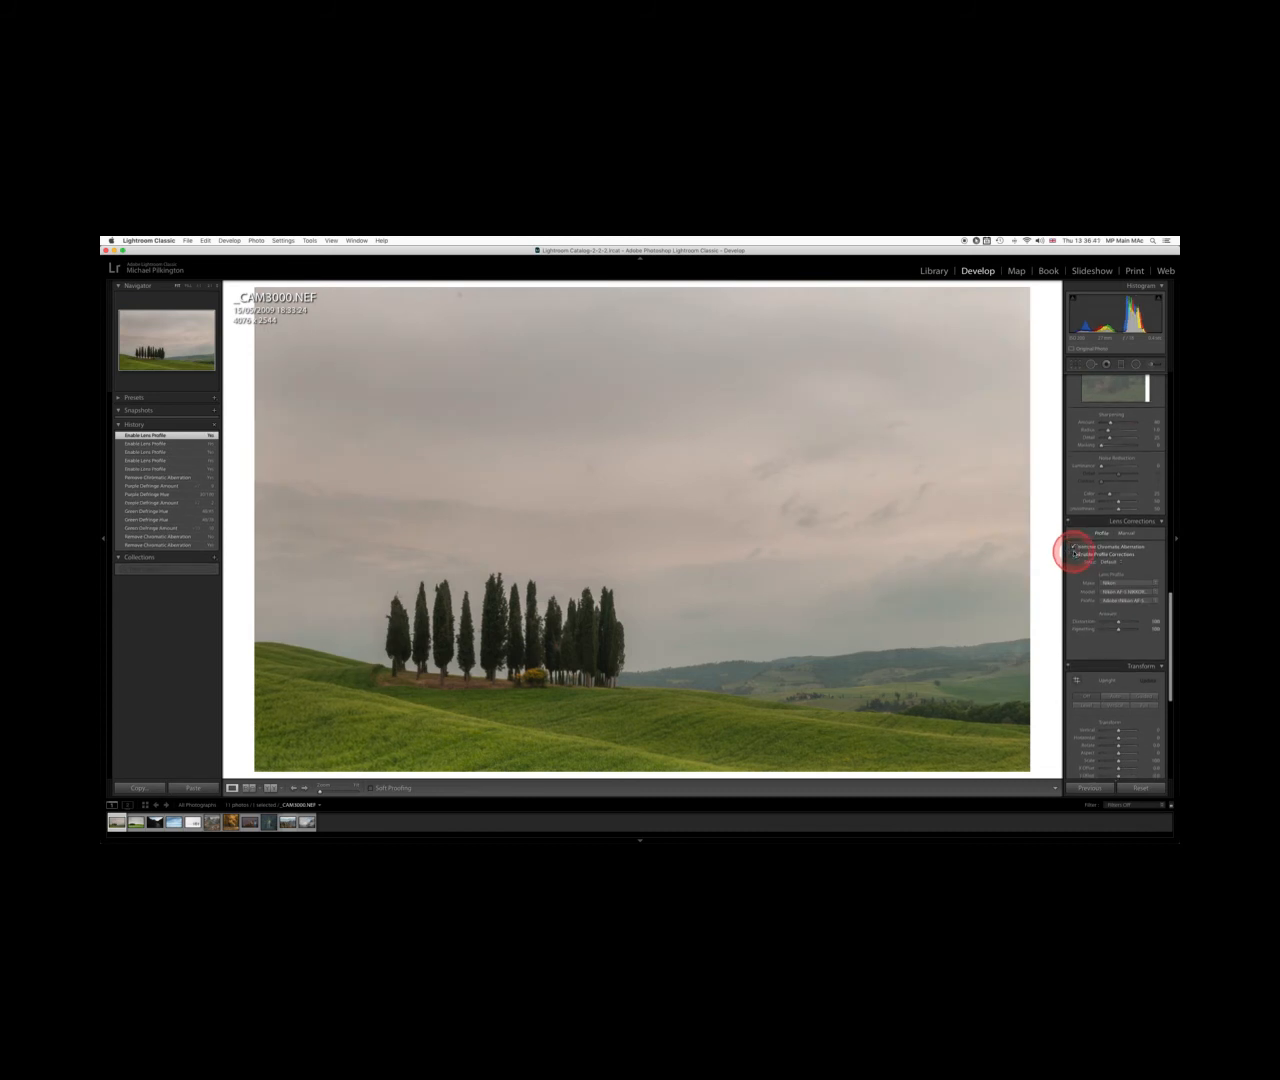
left_click(1074, 553)
Toggle Remove Chromatic Aberration off and back on to compare the result
scroll(1074, 553, "up", 1)
left_click(1074, 553)
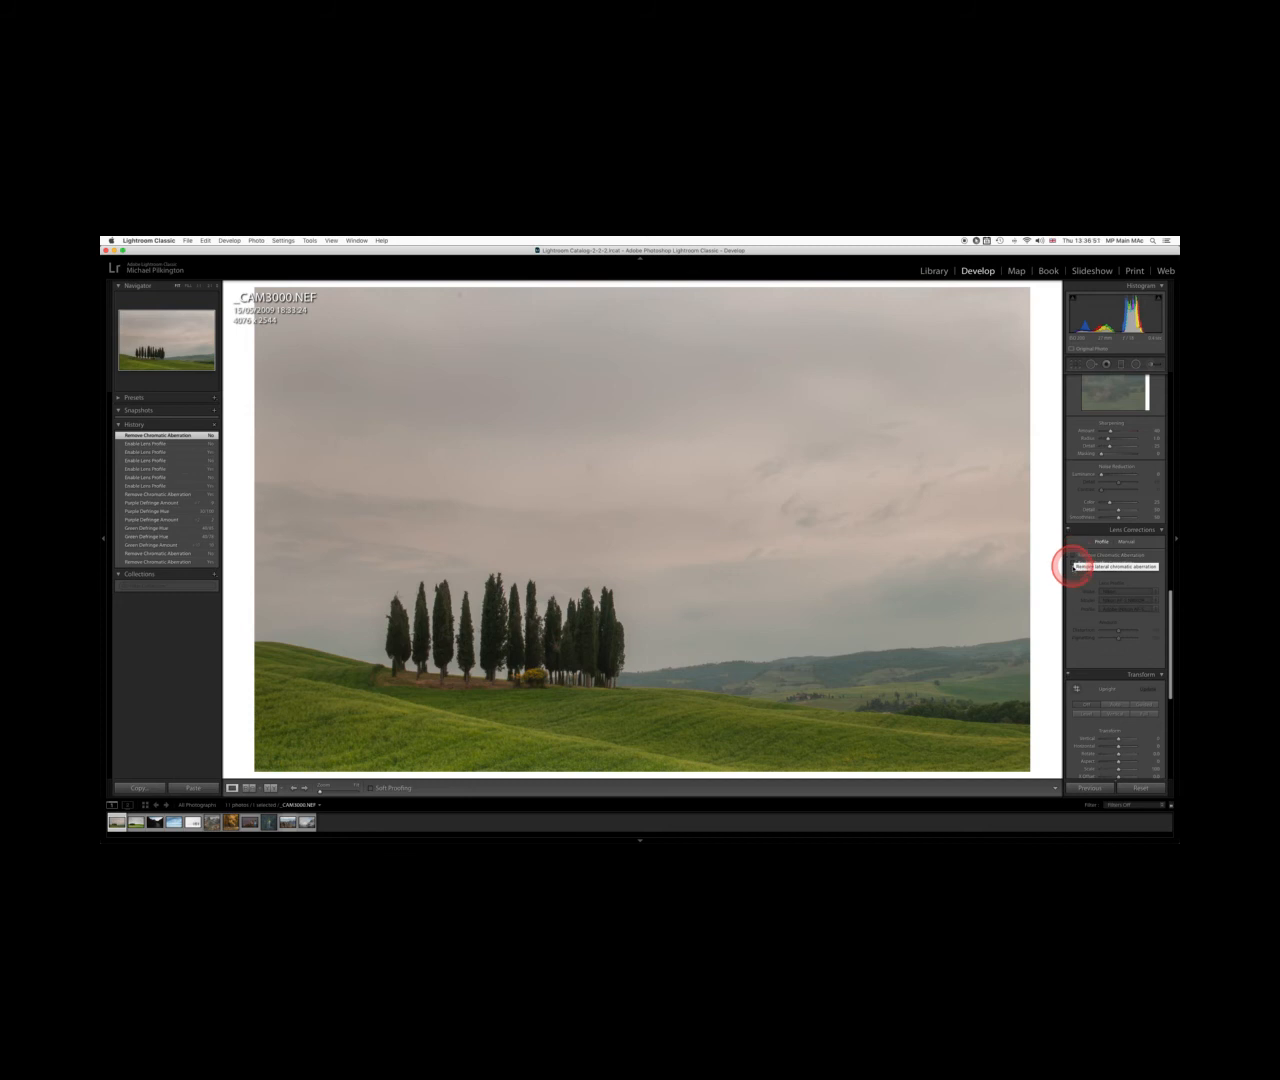
left_click(1073, 557)
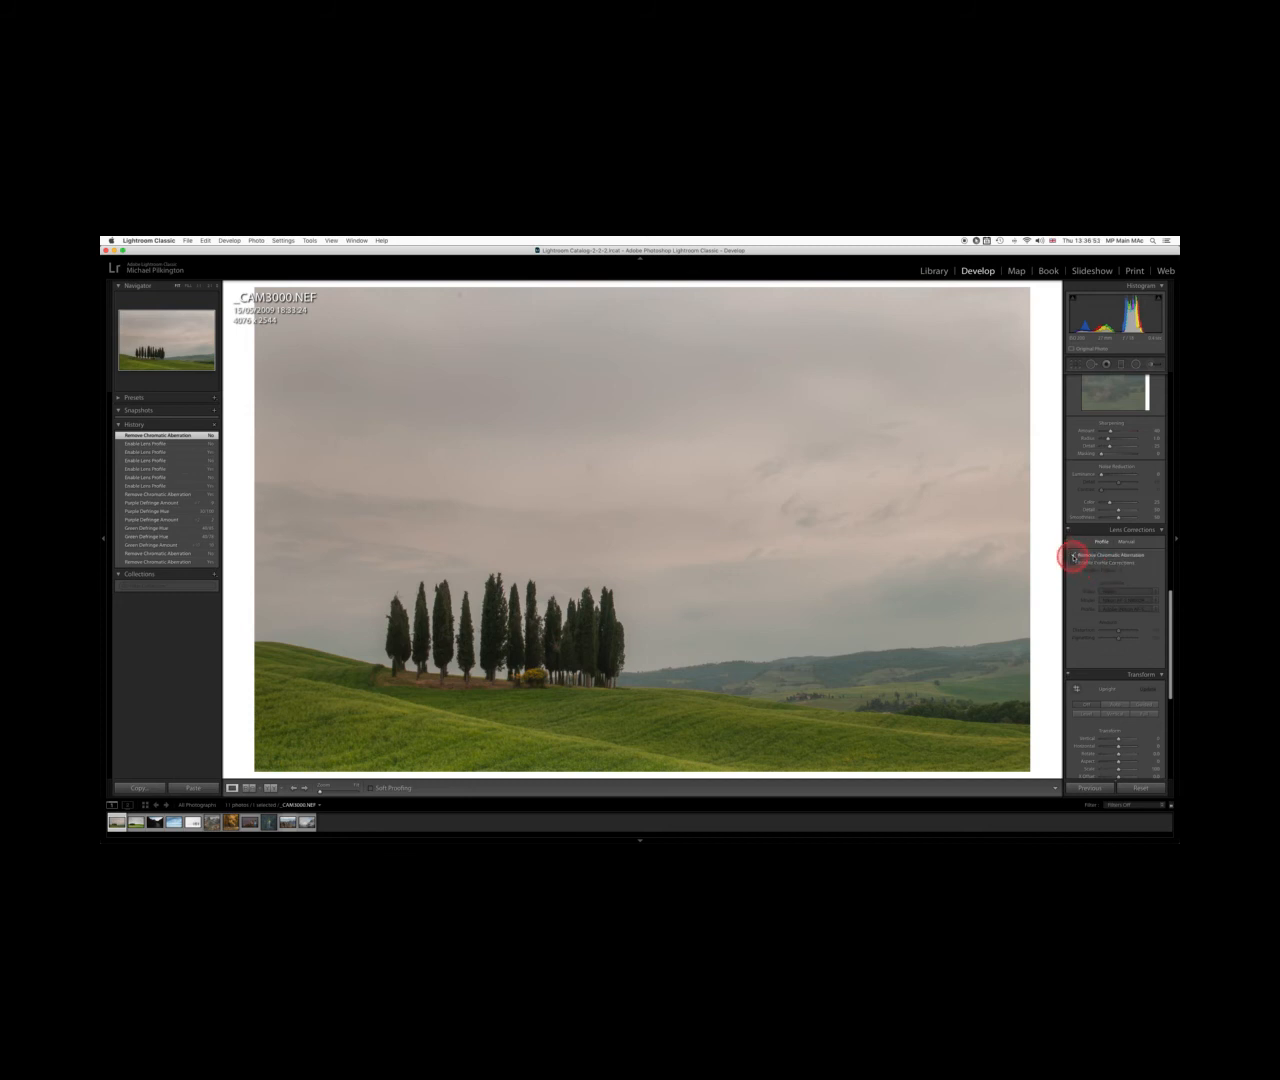
Switch Enable Profile Corrections off and on repeatedly to compare the full photo with and without the lens profile
left_click(1075, 565)
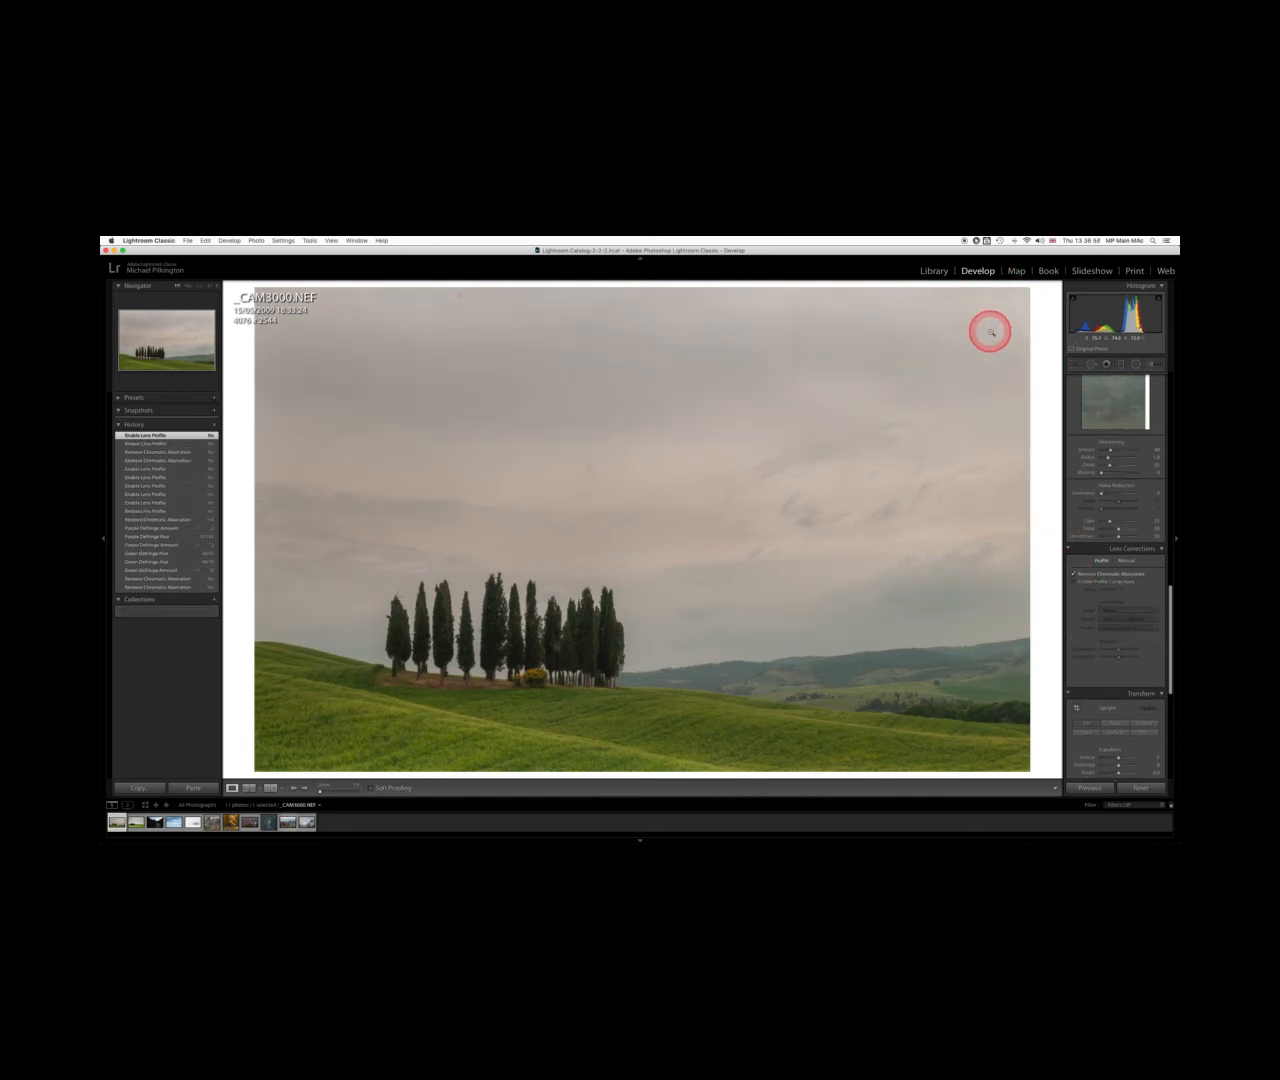
left_click(1075, 582)
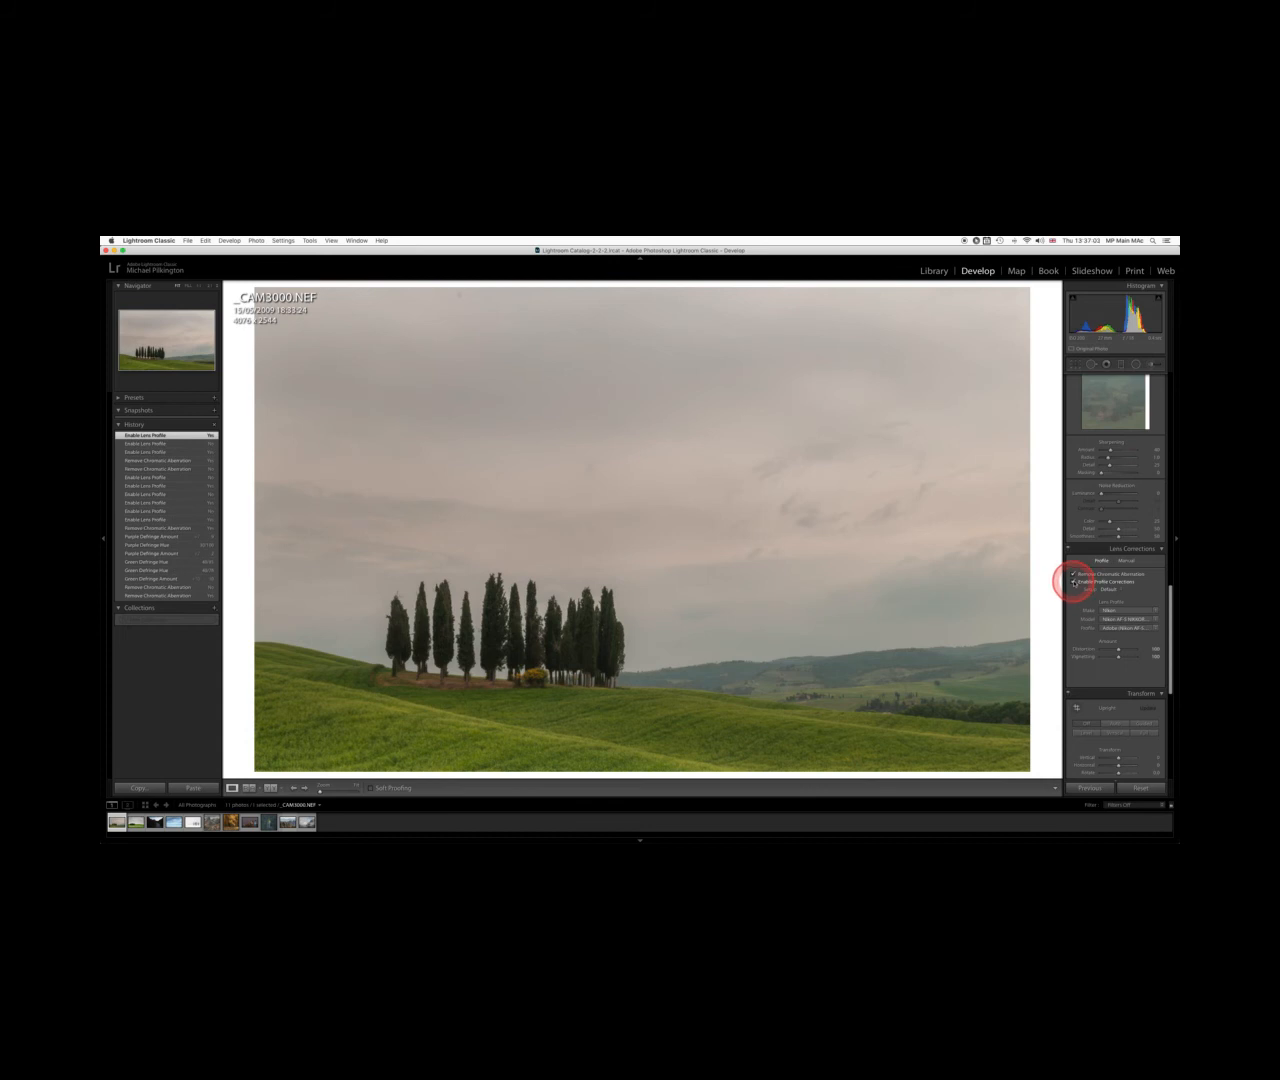
left_click(1075, 582)
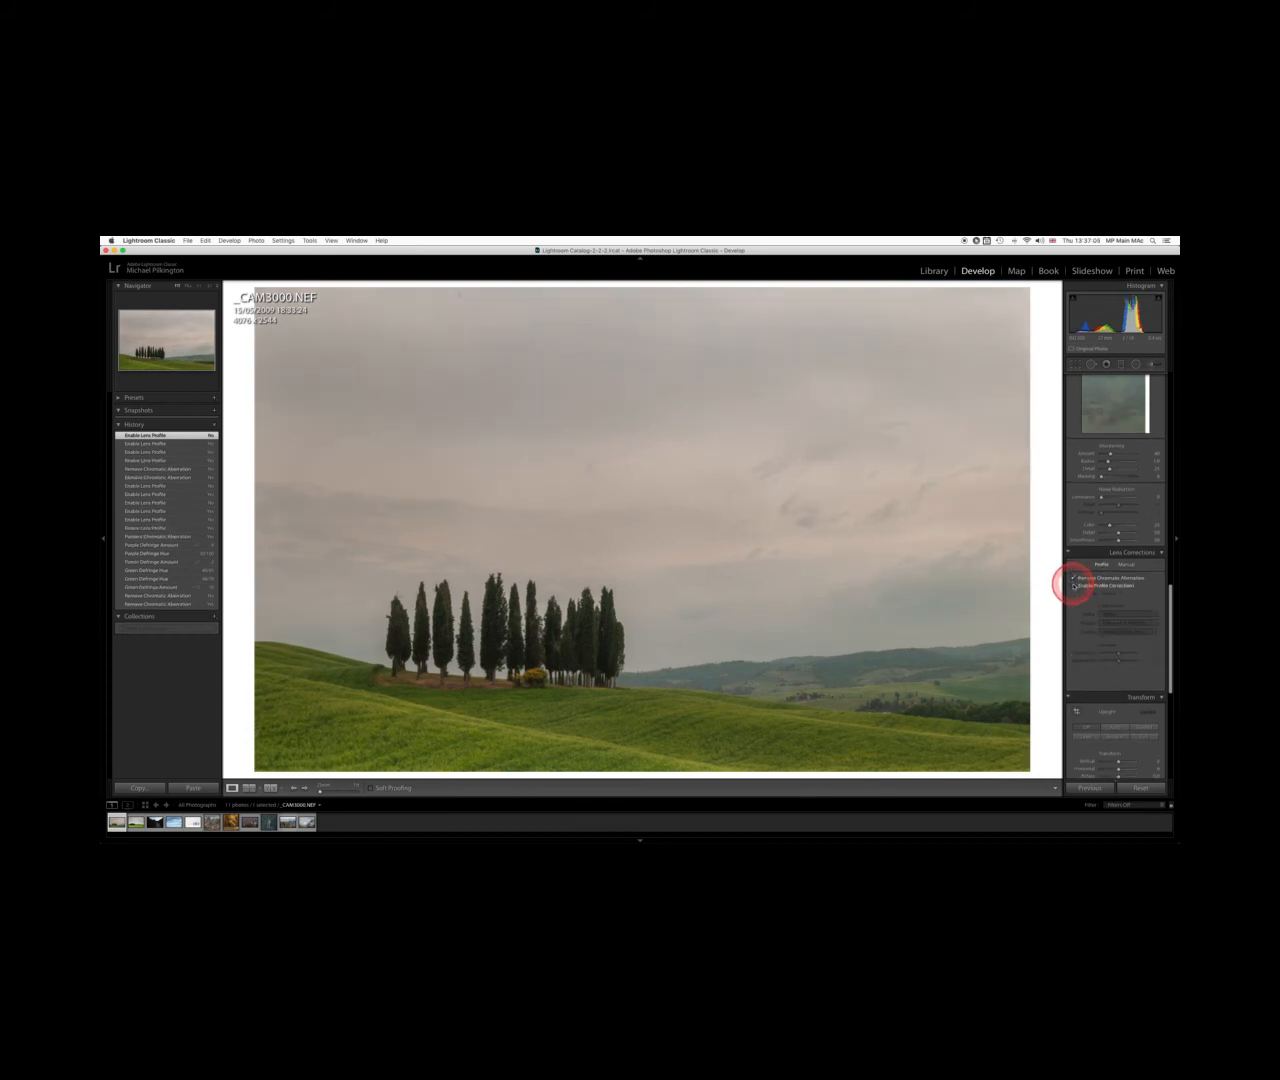
left_click(1074, 586)
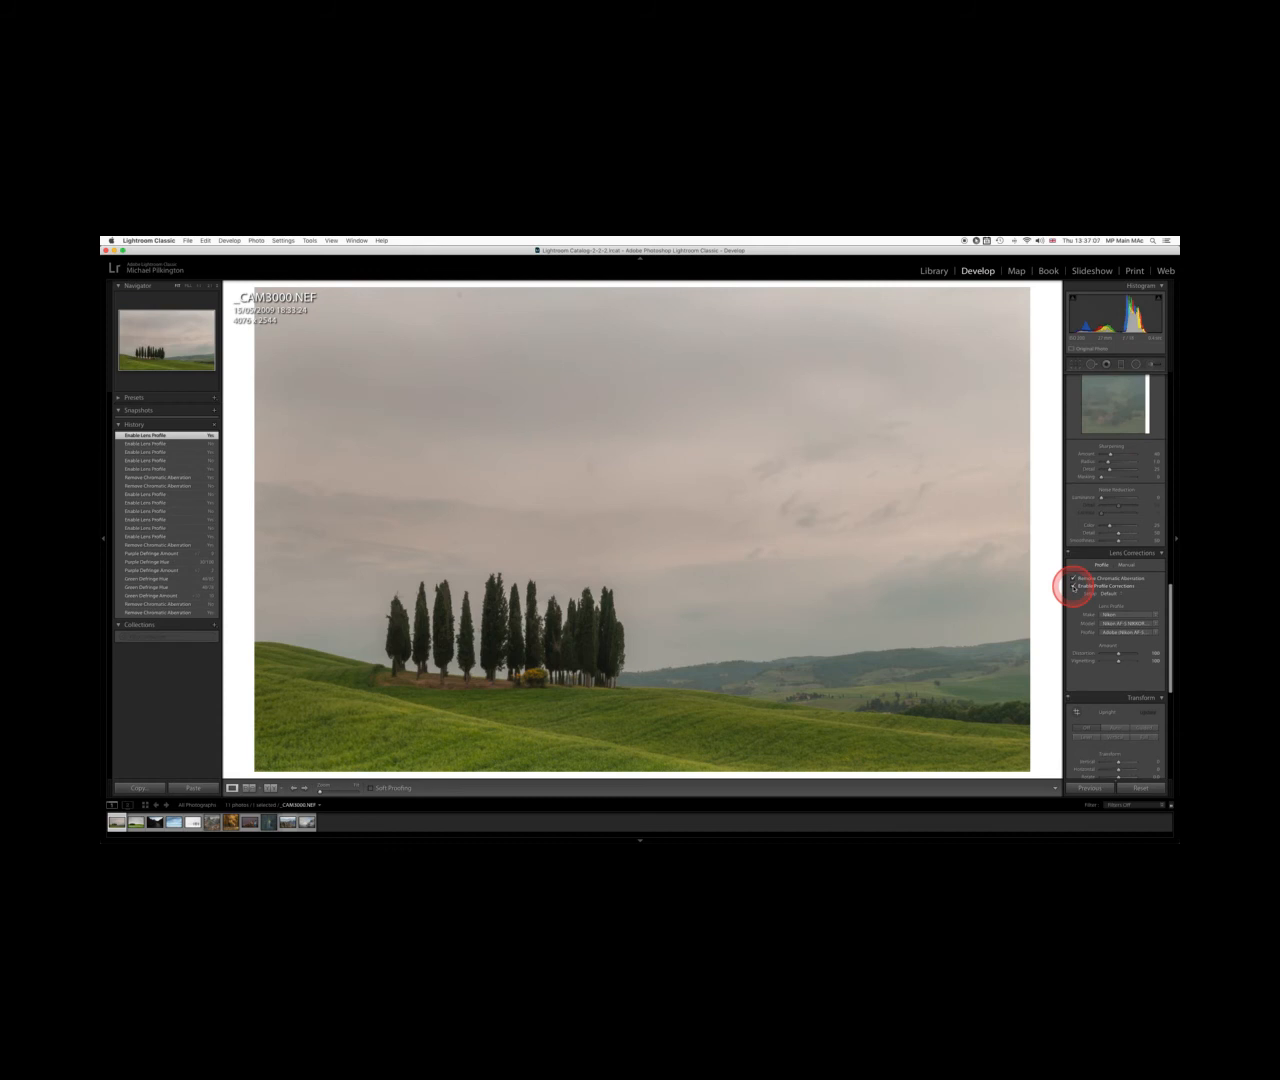
left_click(1074, 587)
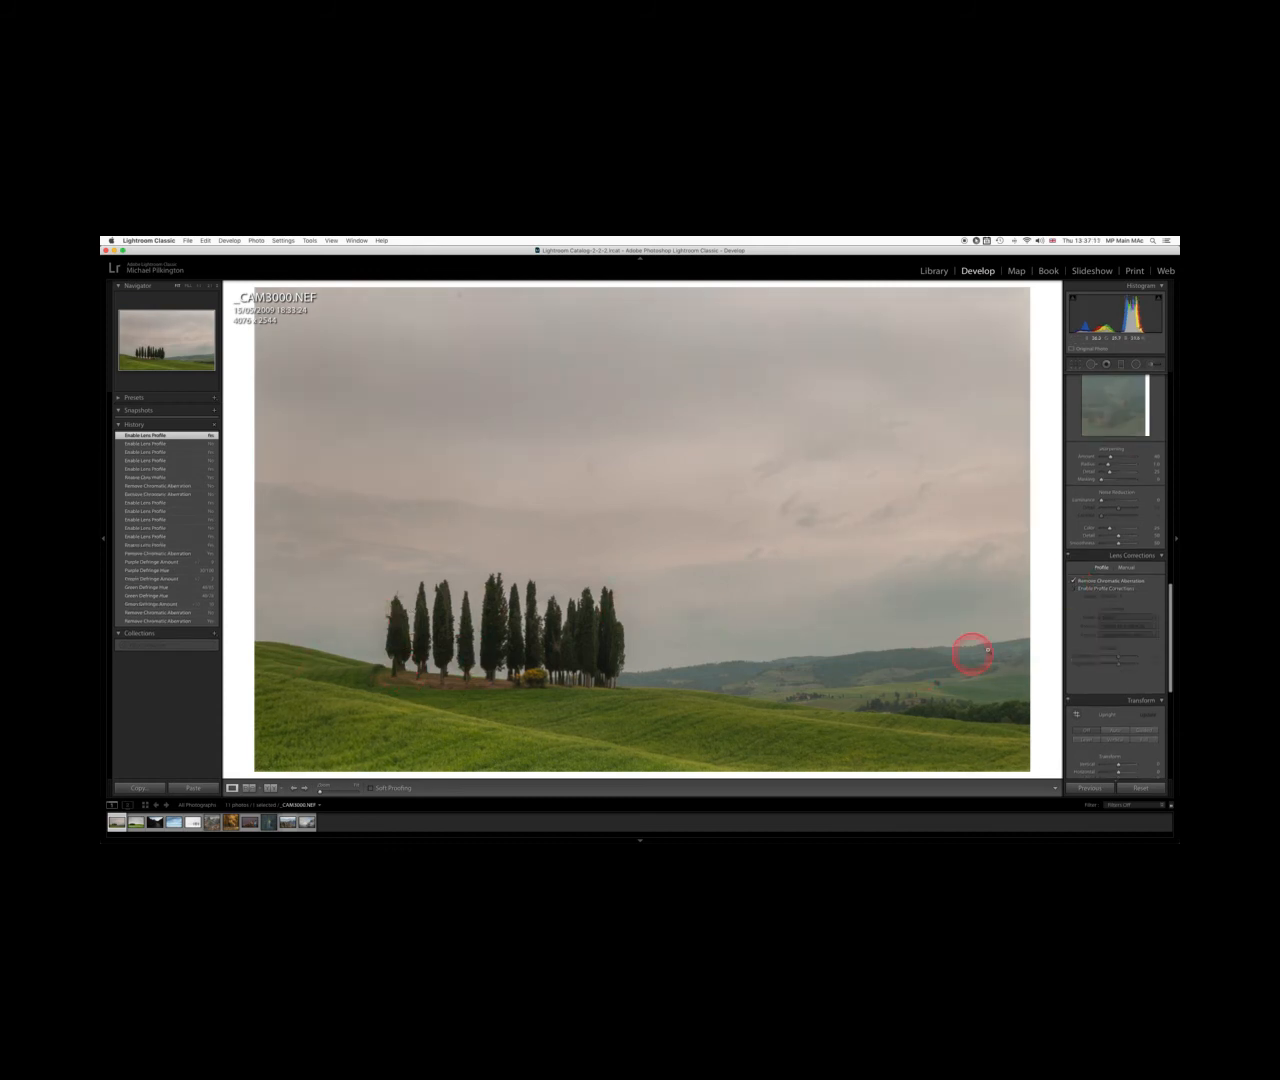
left_click(1074, 589)
left_click(1074, 589)
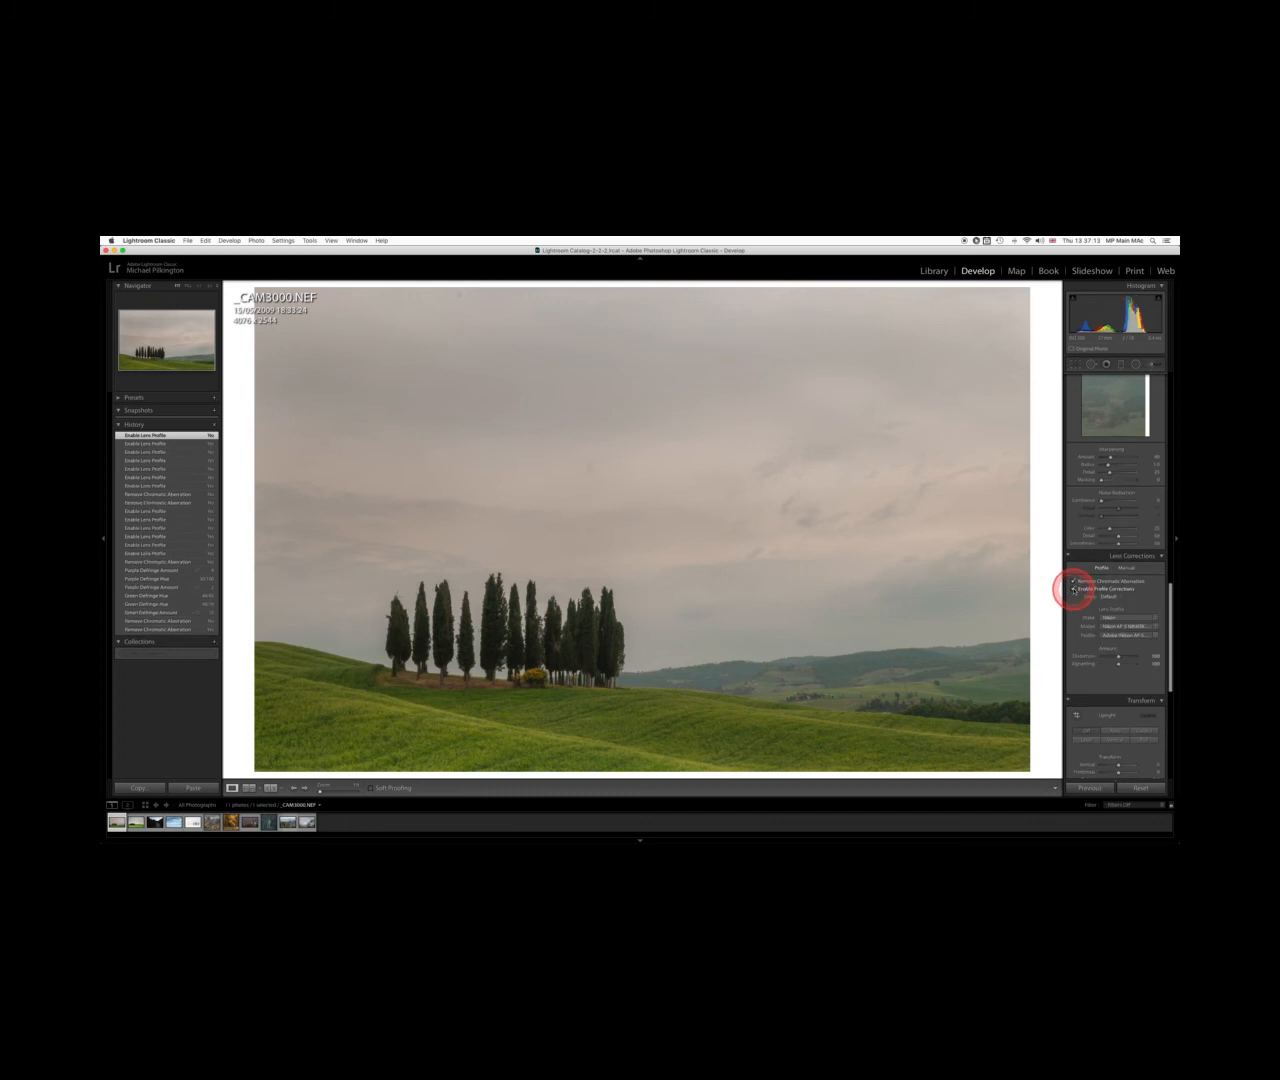
left_click(1074, 589)
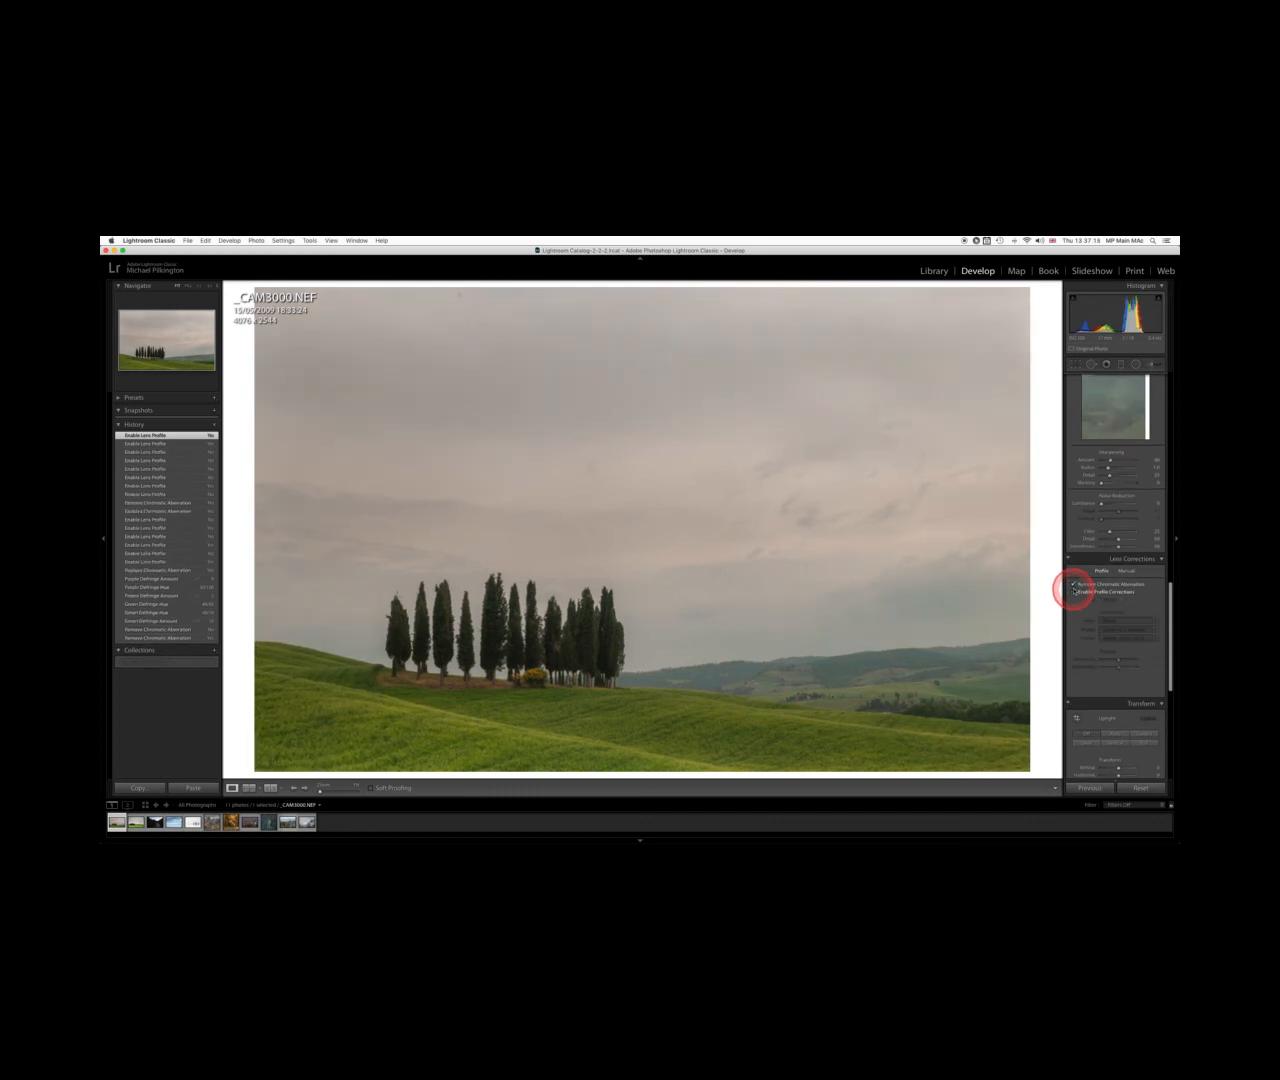
left_click(1075, 592)
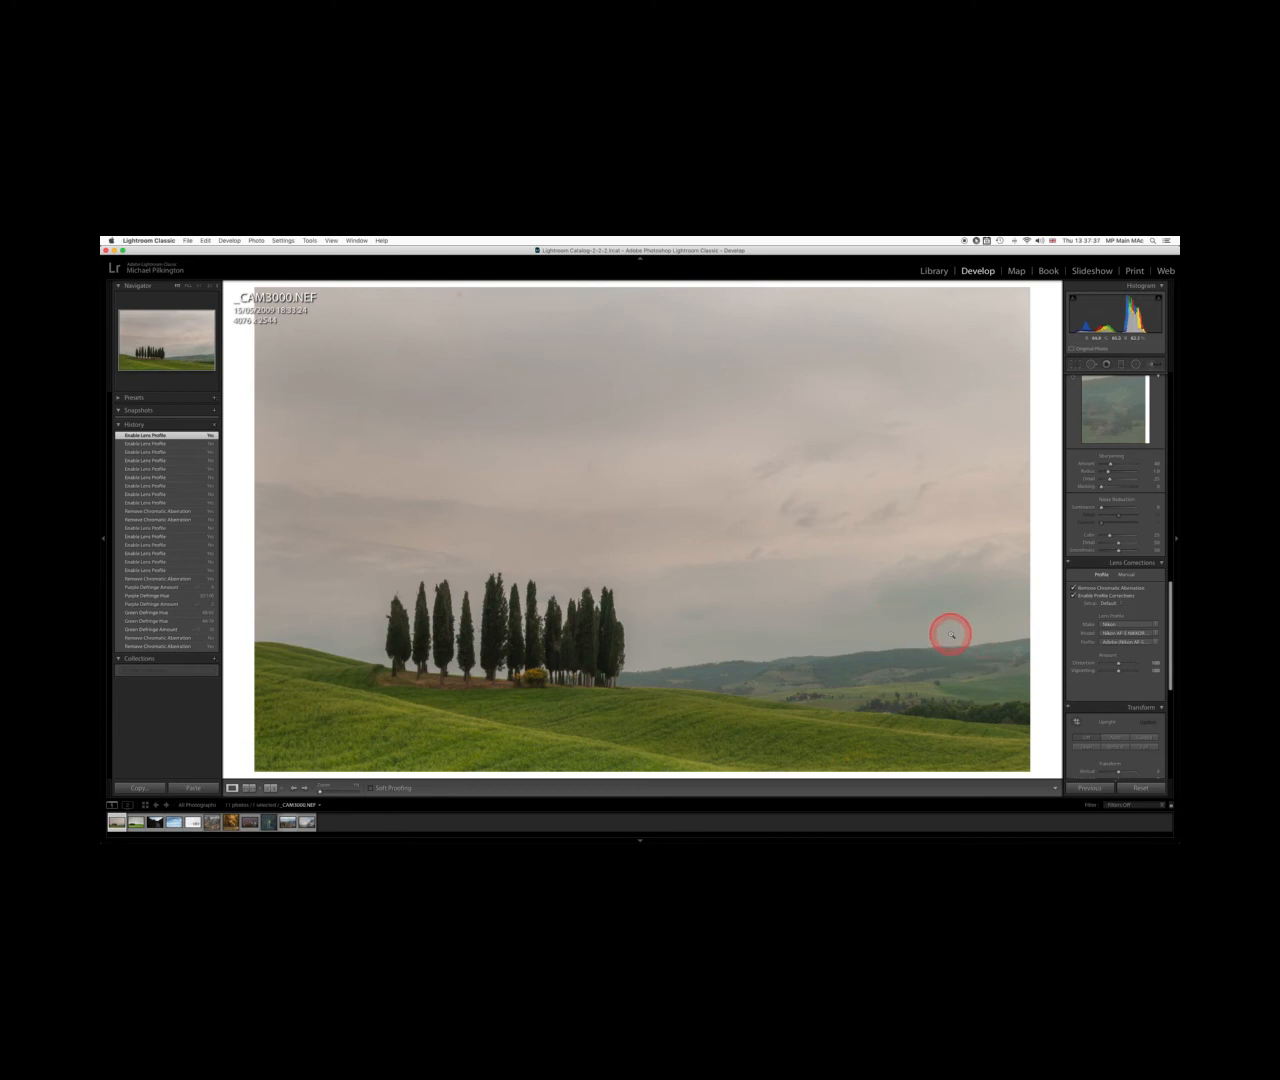
left_click(1073, 597)
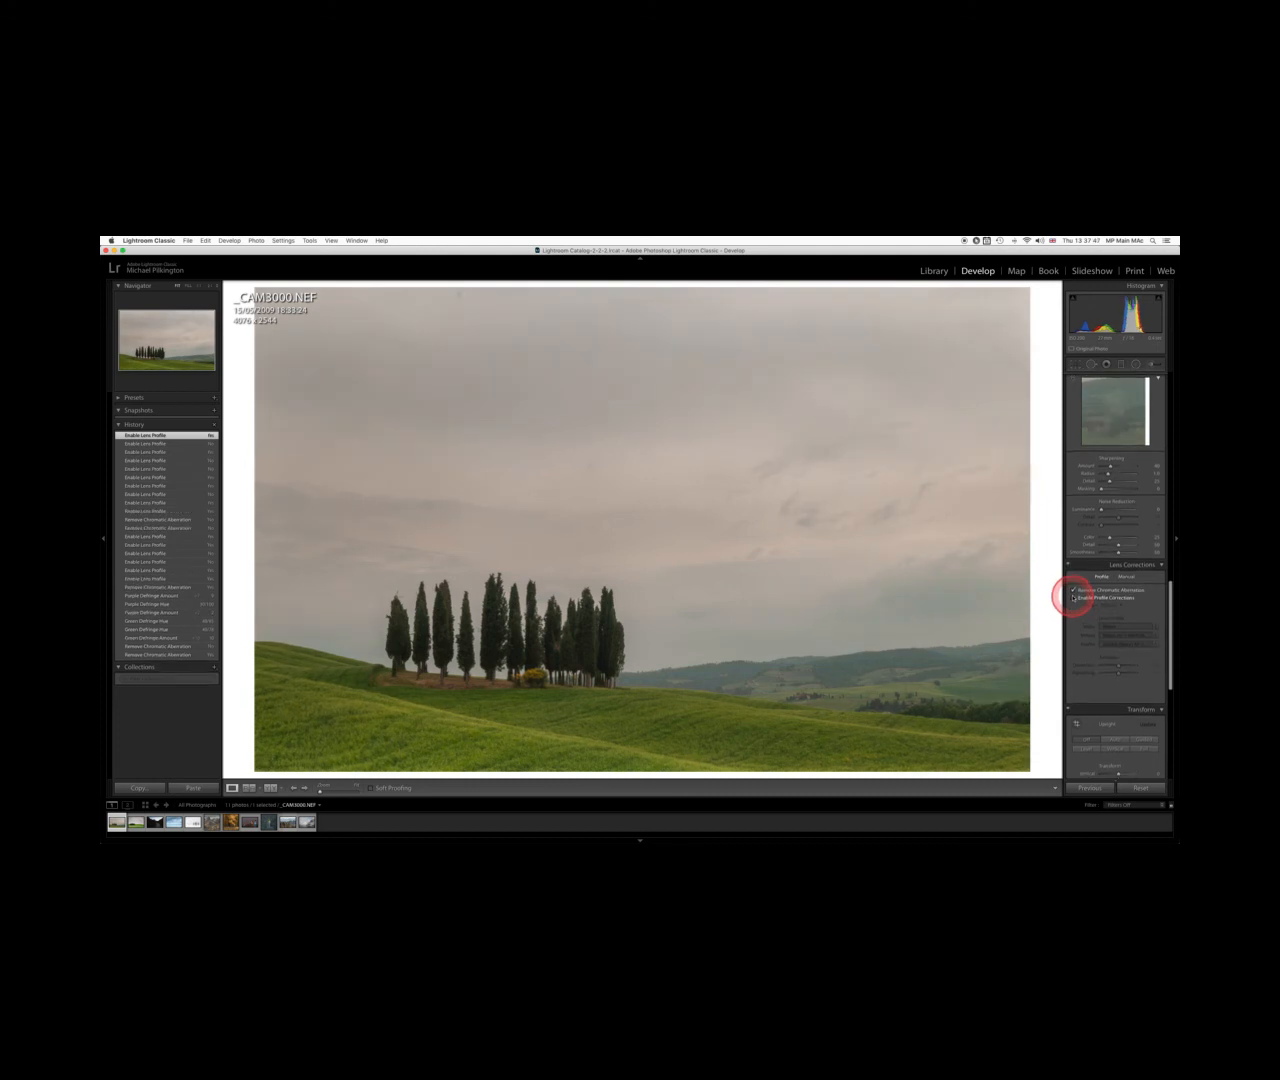
left_click(1074, 599)
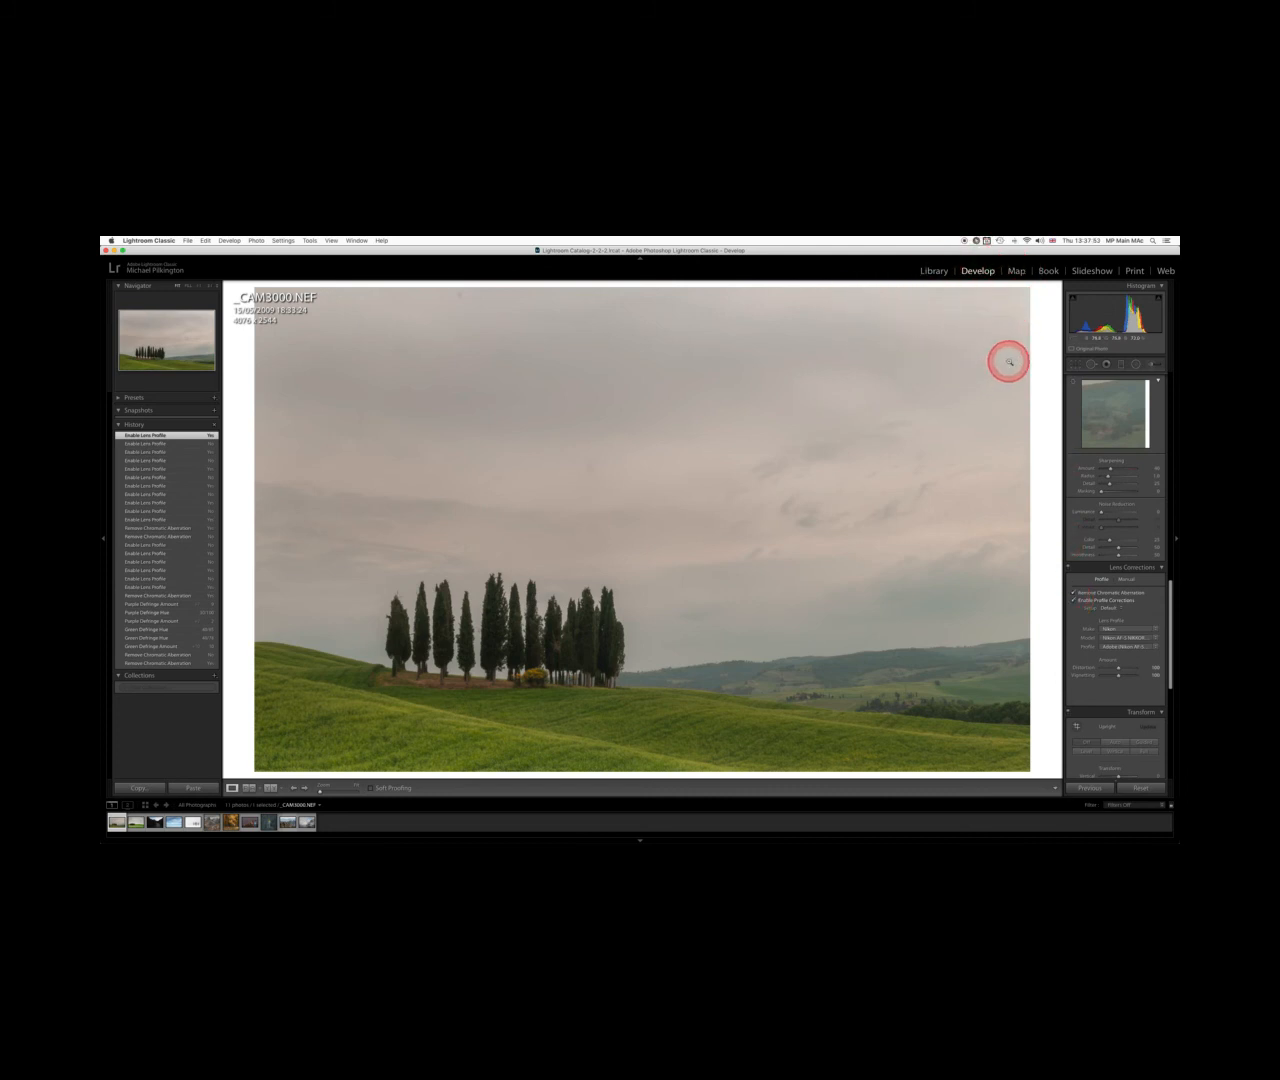
left_click(1074, 599)
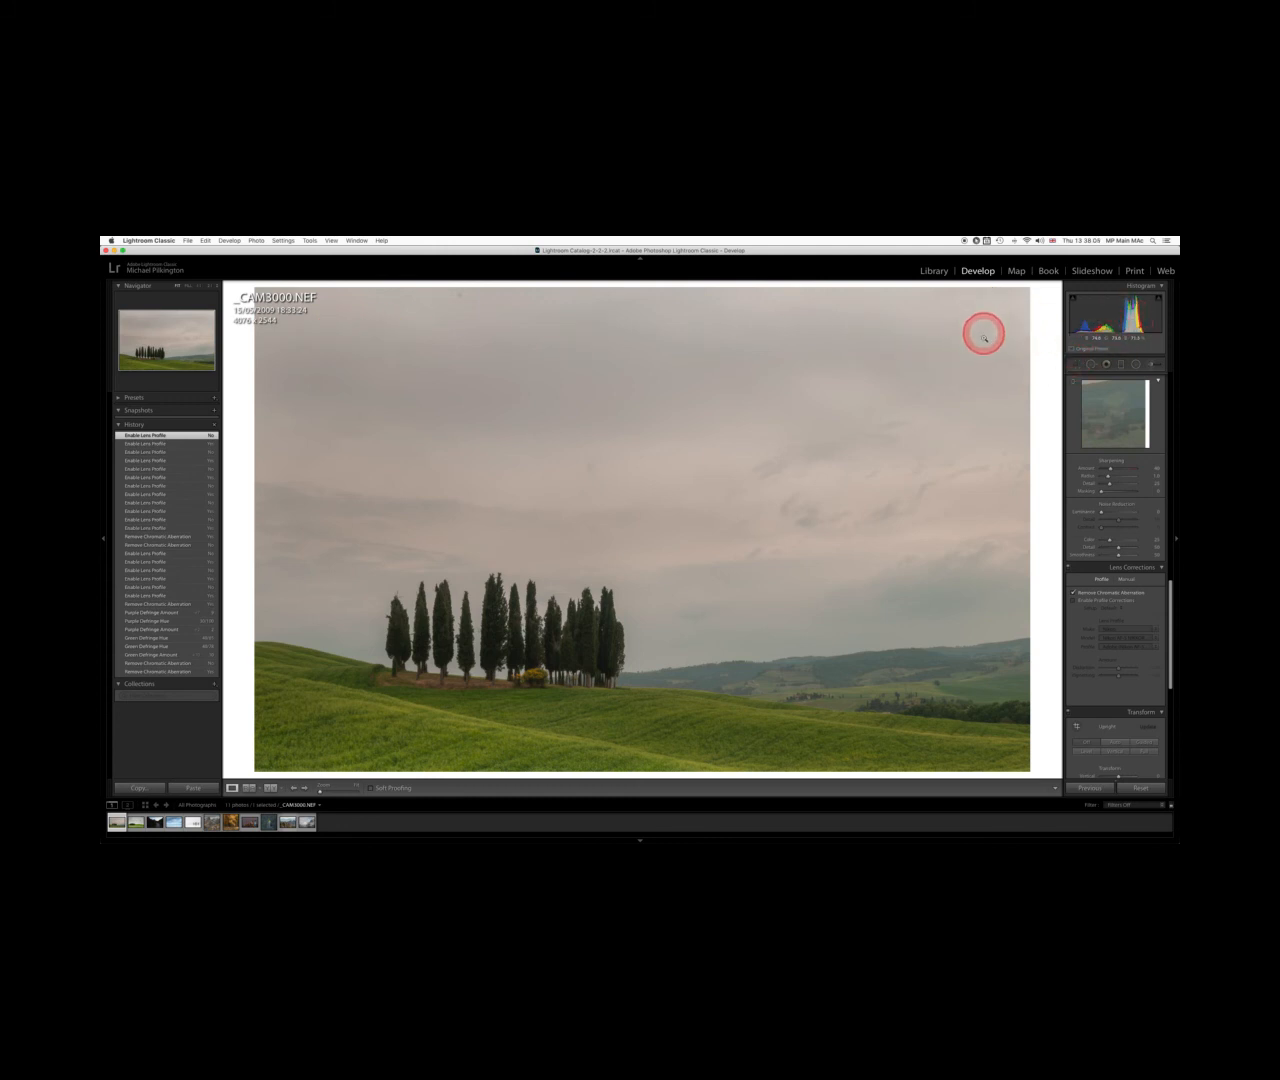
left_click(1074, 601)
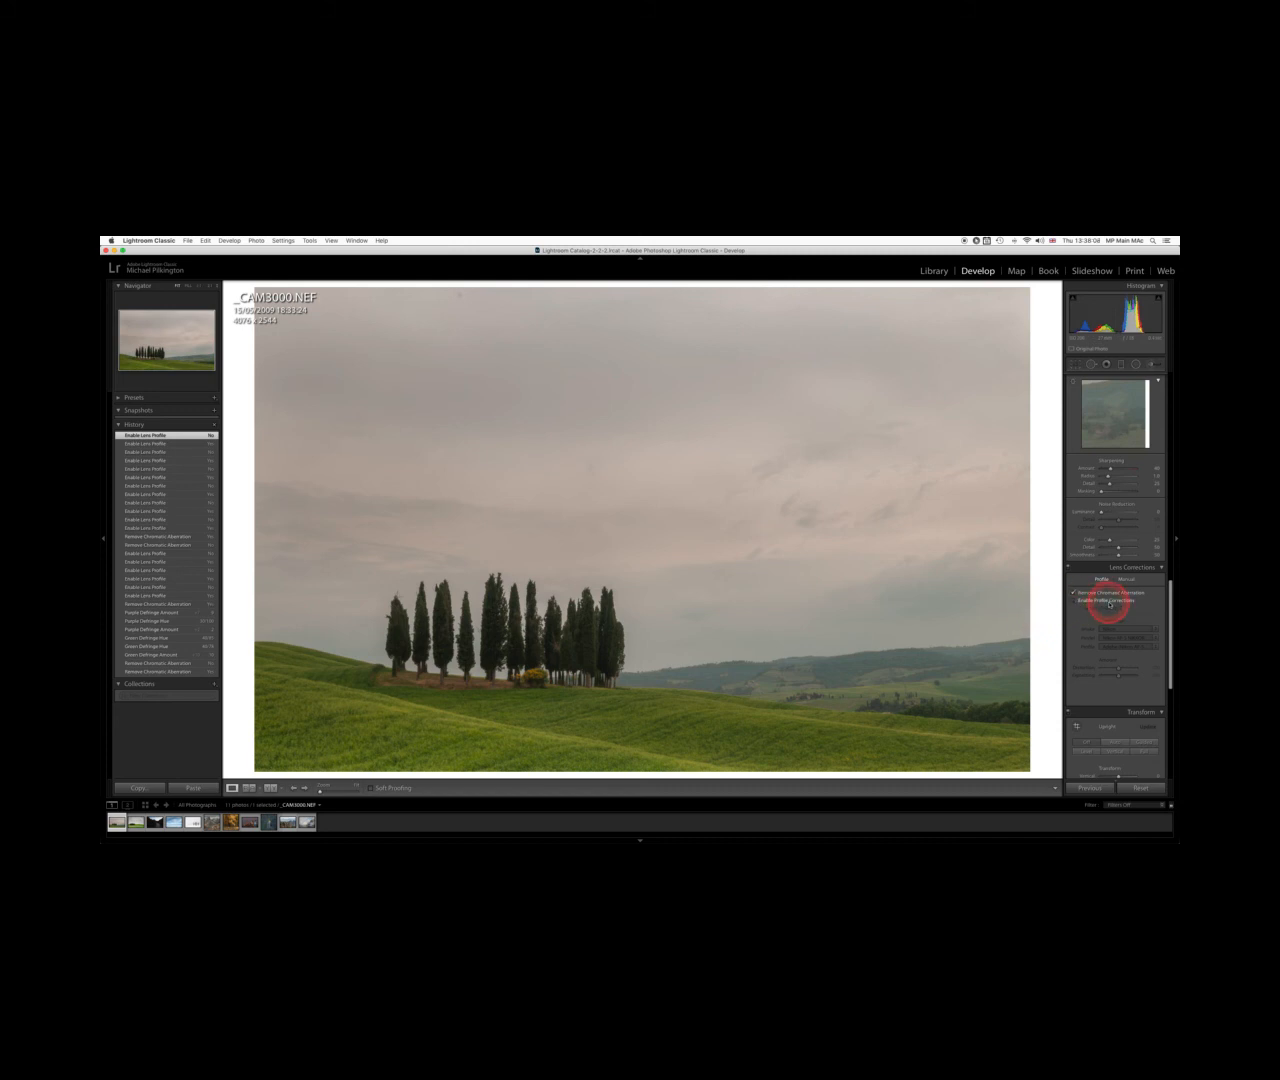
left_click(1074, 602)
left_click(1074, 601)
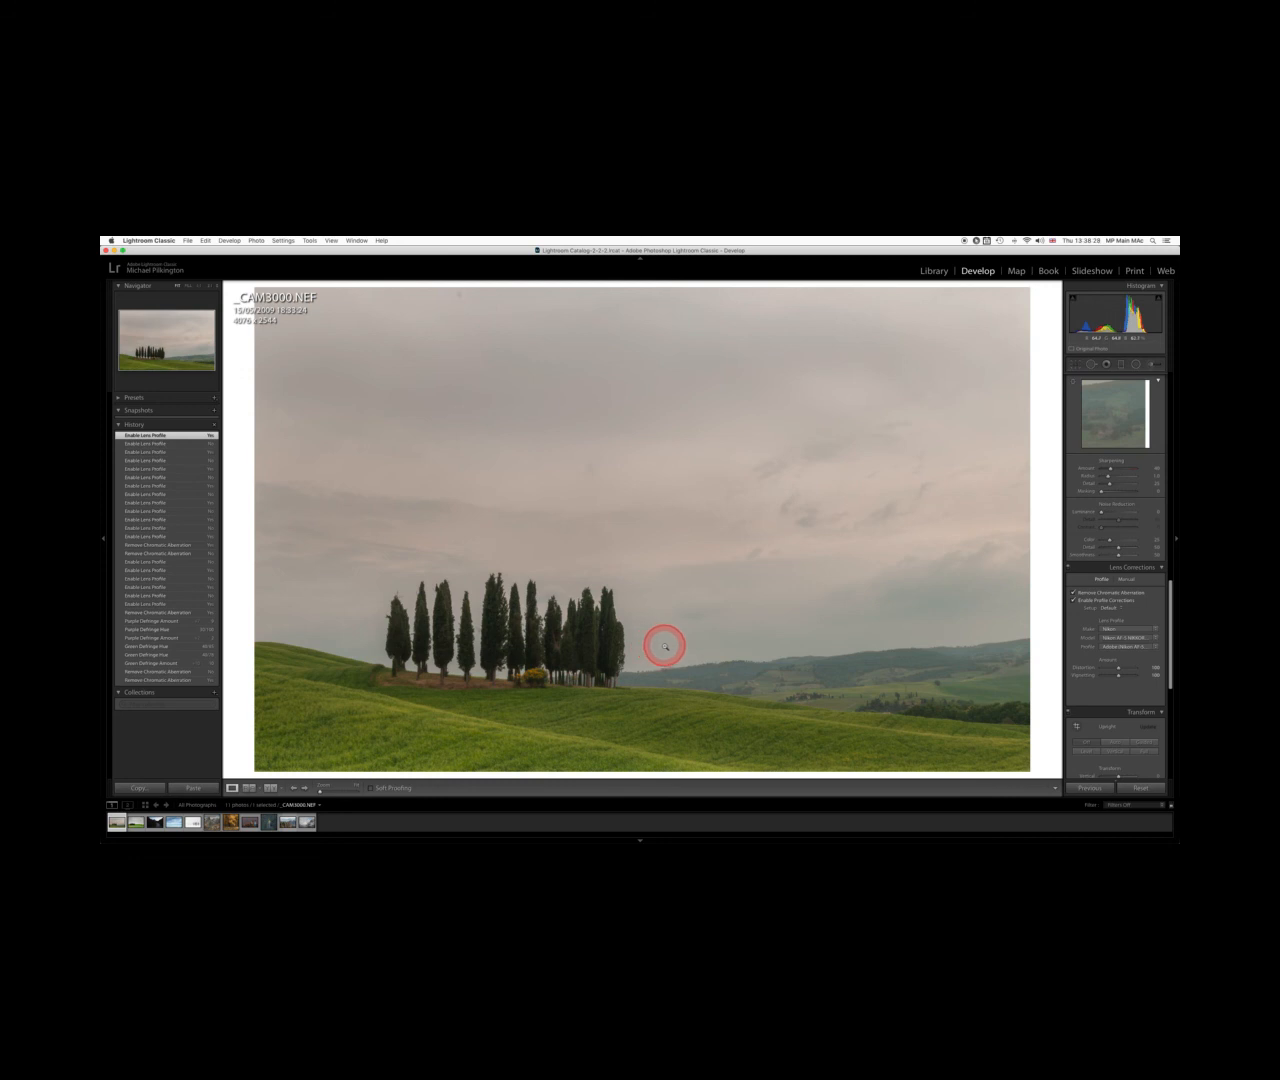
left_click(1074, 601)
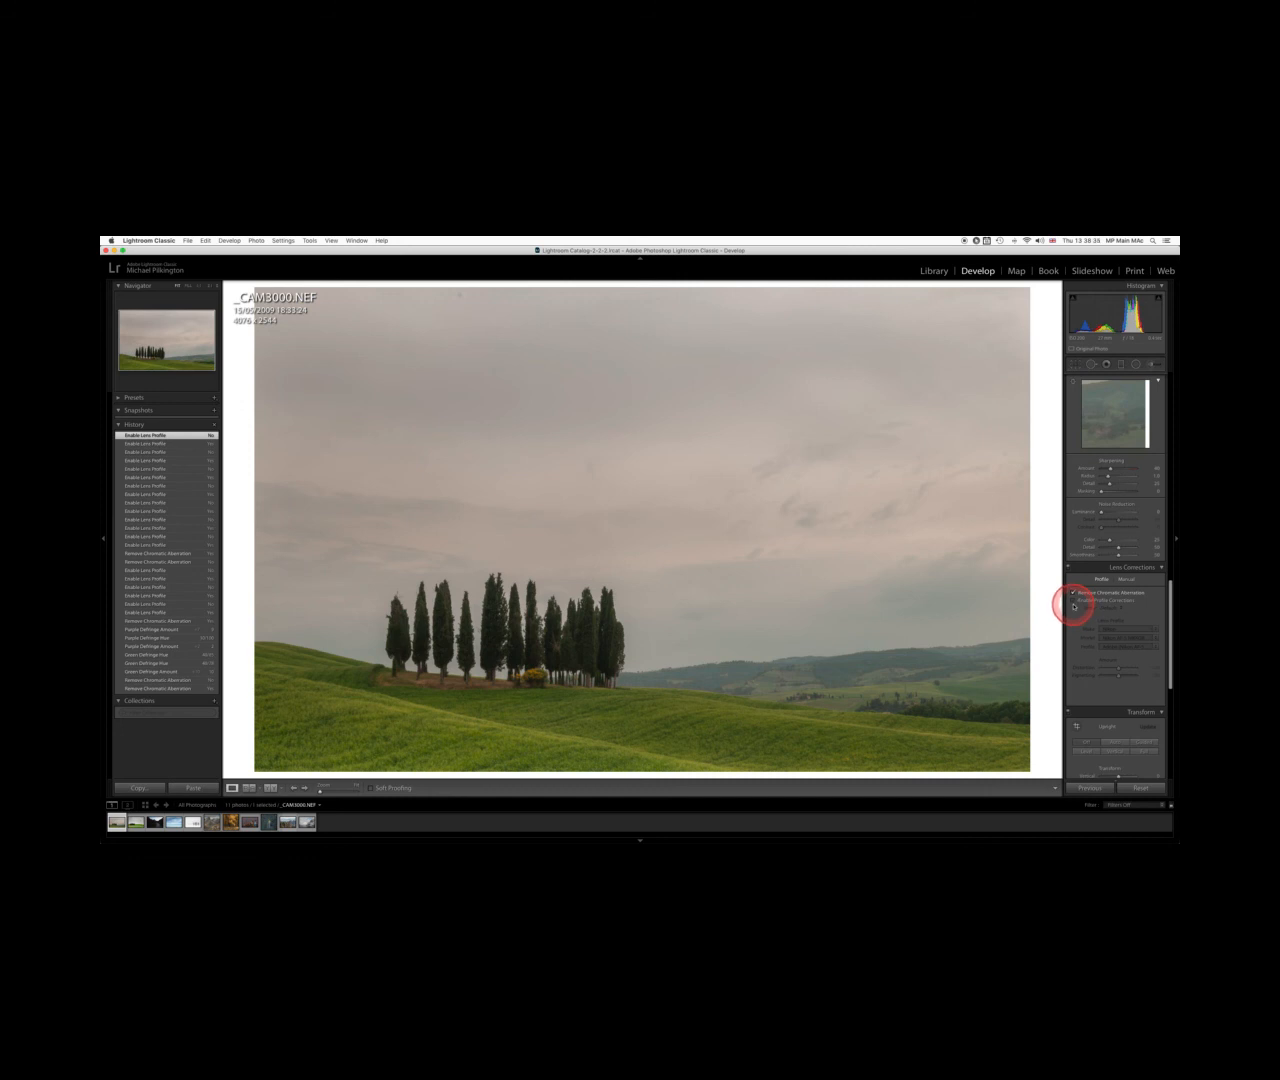
left_click(1073, 603)
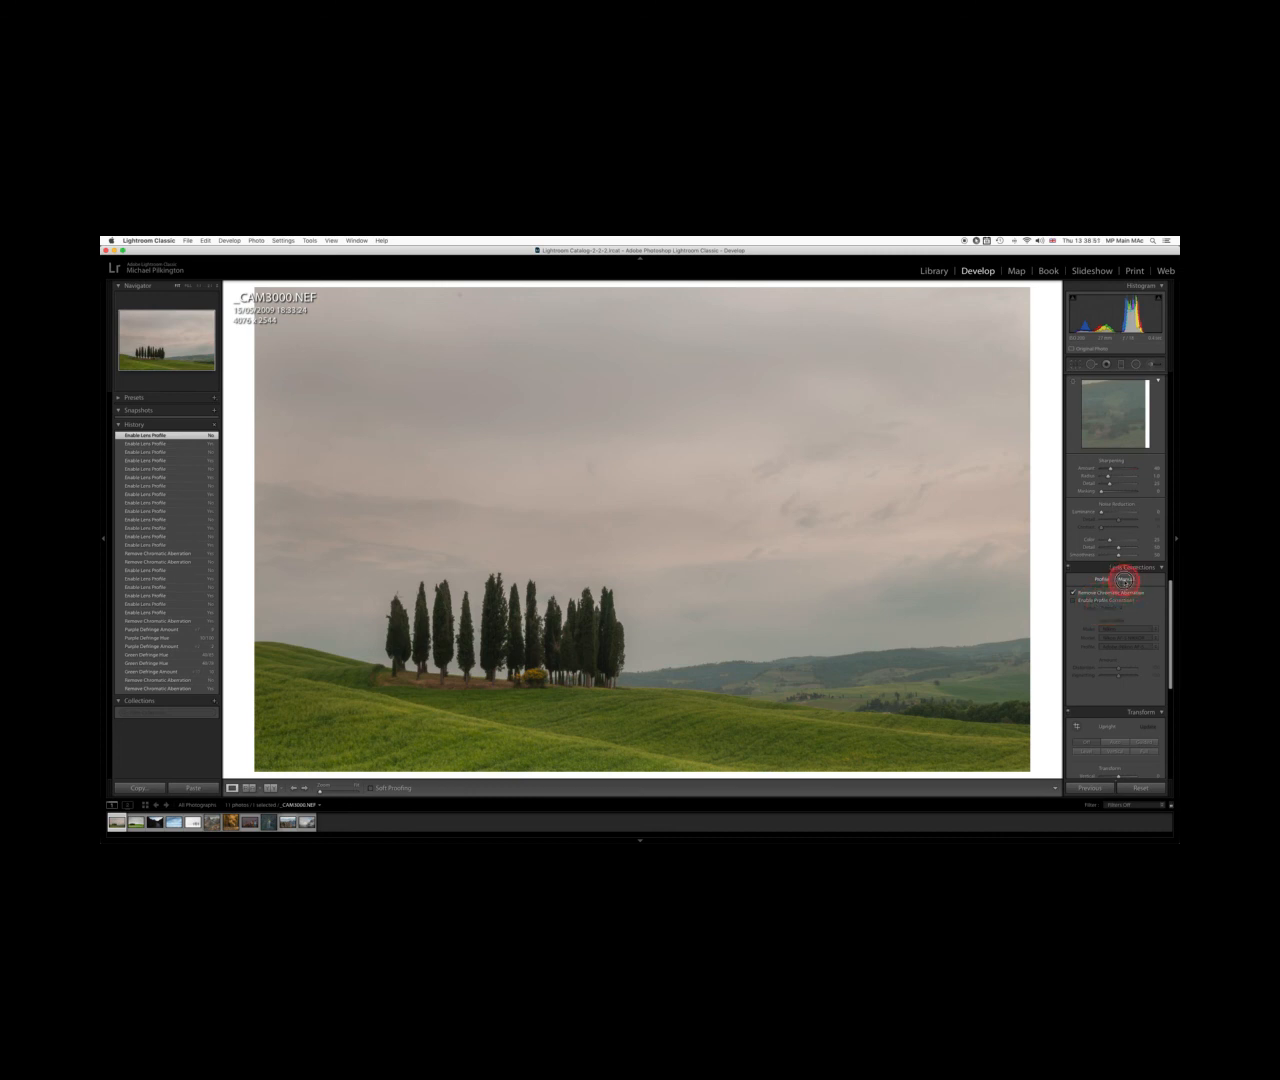
Switch to manual lens corrections and adjust the Vignetting Amount and Midpoint sliders to correct the darkened corners
left_click(1125, 580)
mouse_move(1118, 600)
left_mouse_down()
mouse_move(1131, 598)
mouse_move(1116, 599)
left_mouse_up()
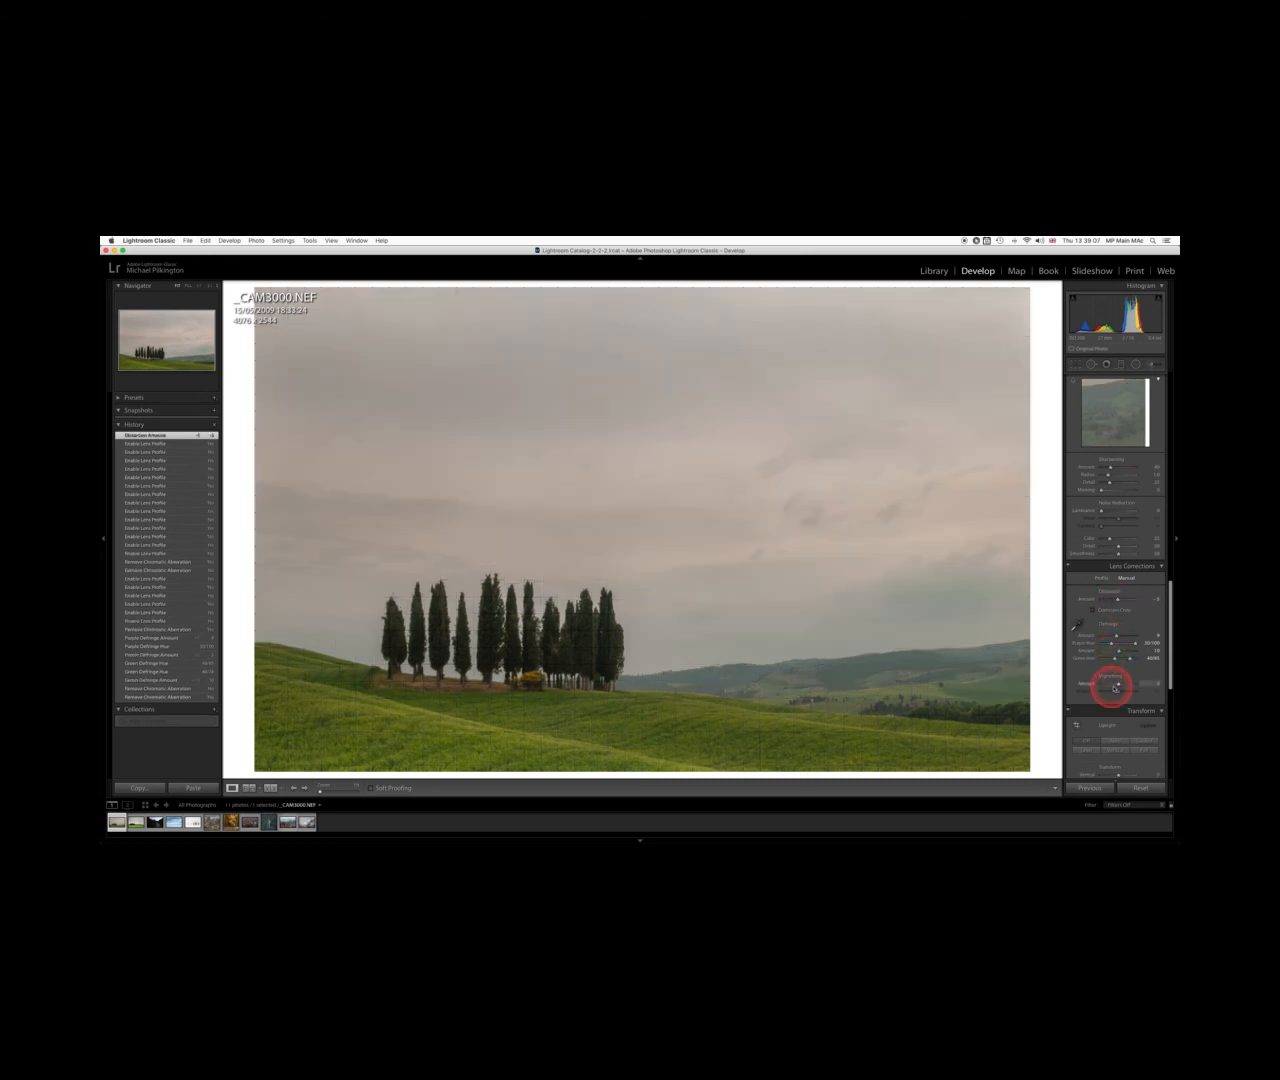
mouse_move(1119, 685)
left_mouse_down()
mouse_move(1100, 691)
mouse_move(1133, 691)
mouse_move(1101, 691)
left_mouse_up()
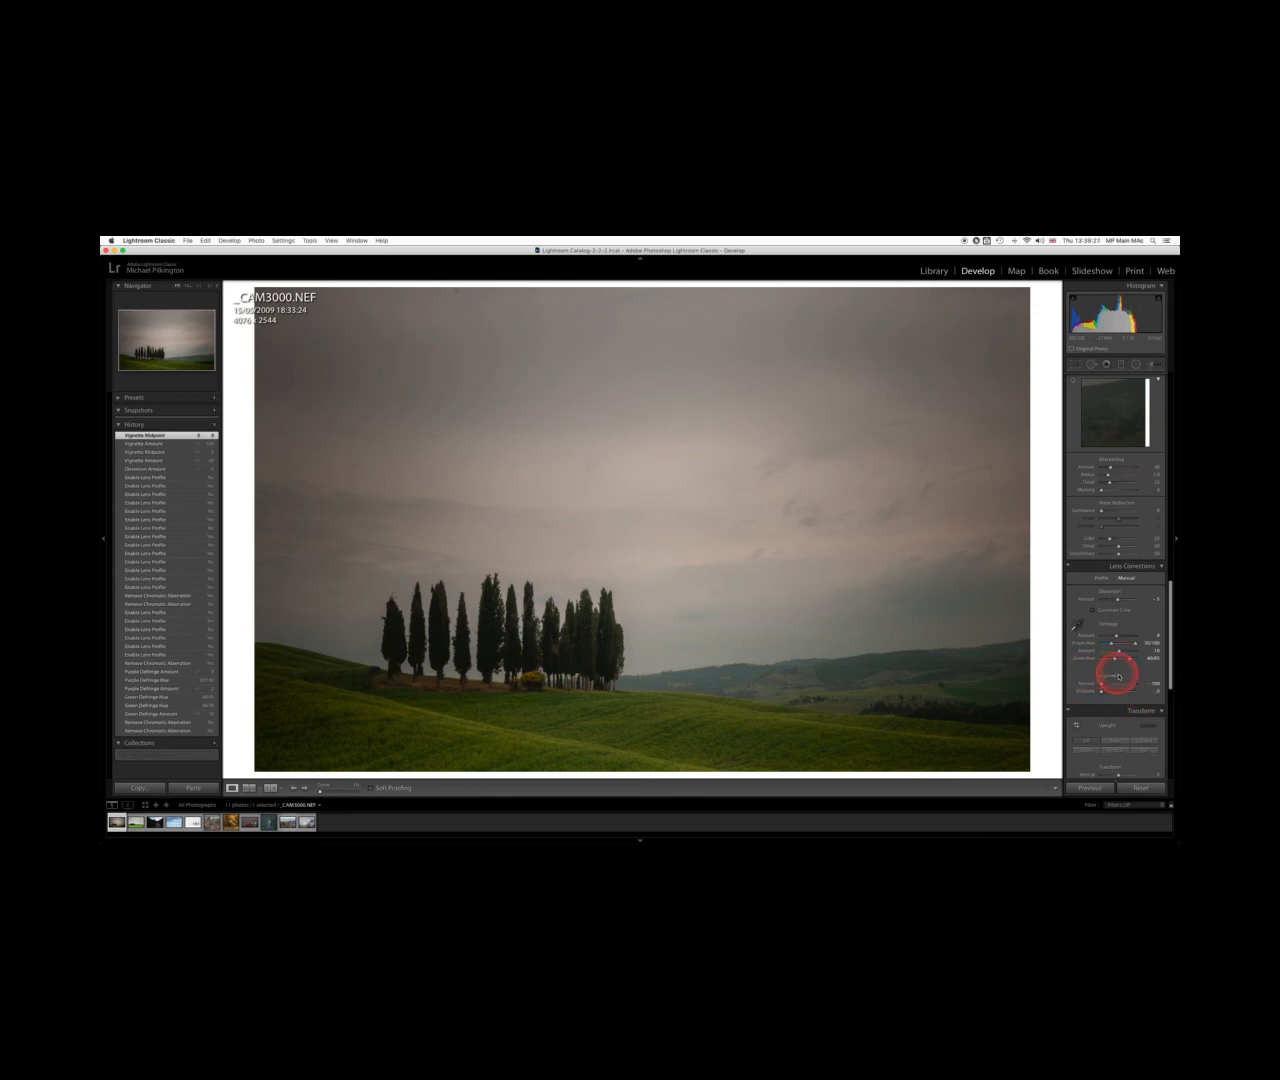
left_click_drag(1101, 691, 1145, 691)
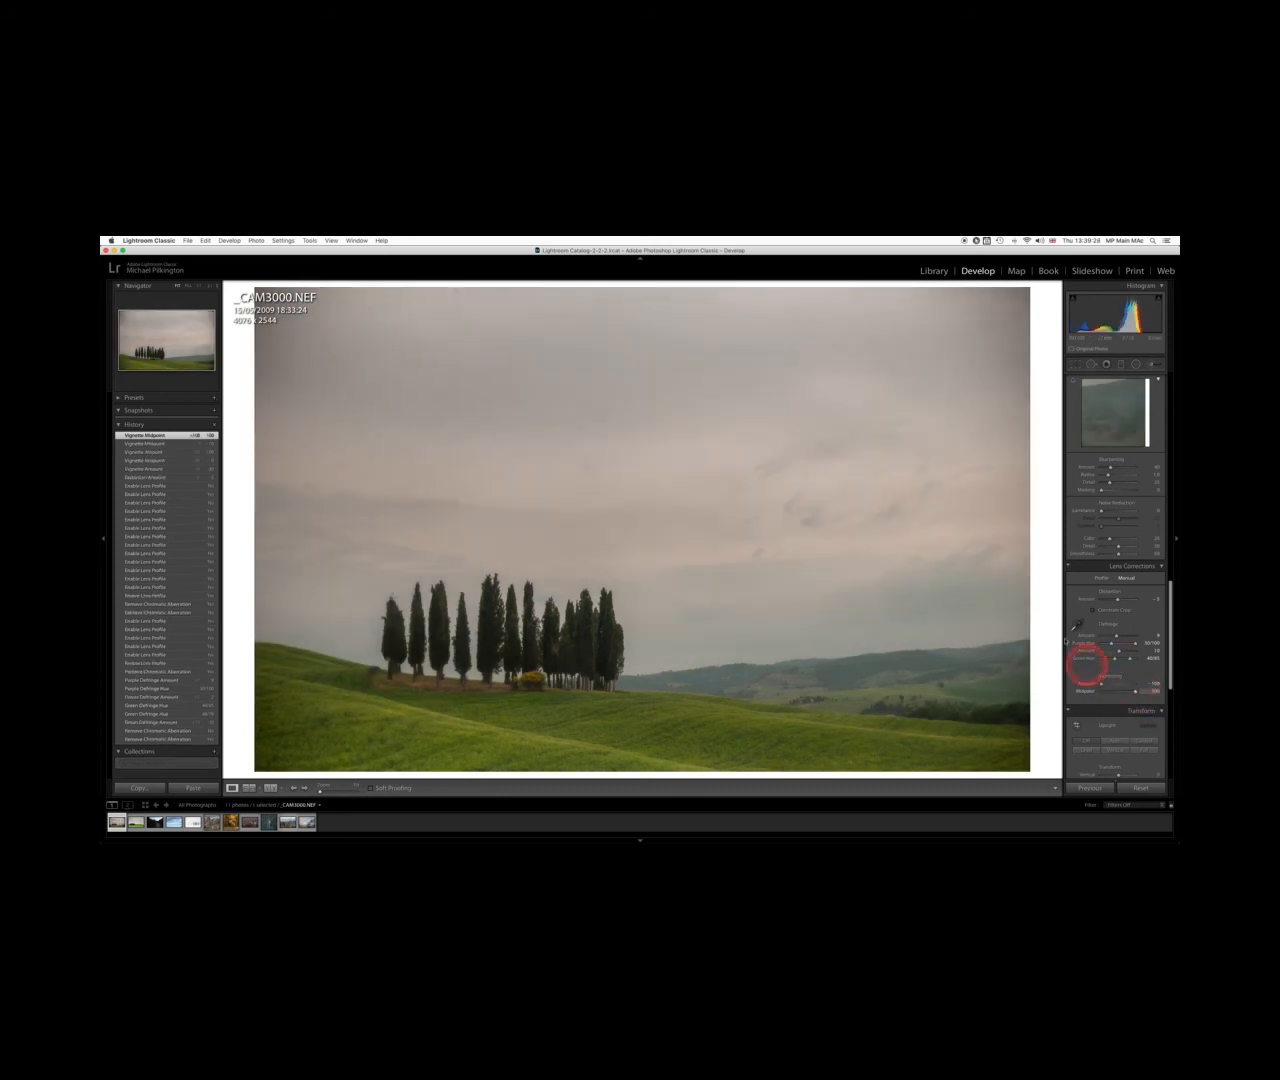
left_click_drag(1101, 683, 1103, 683)
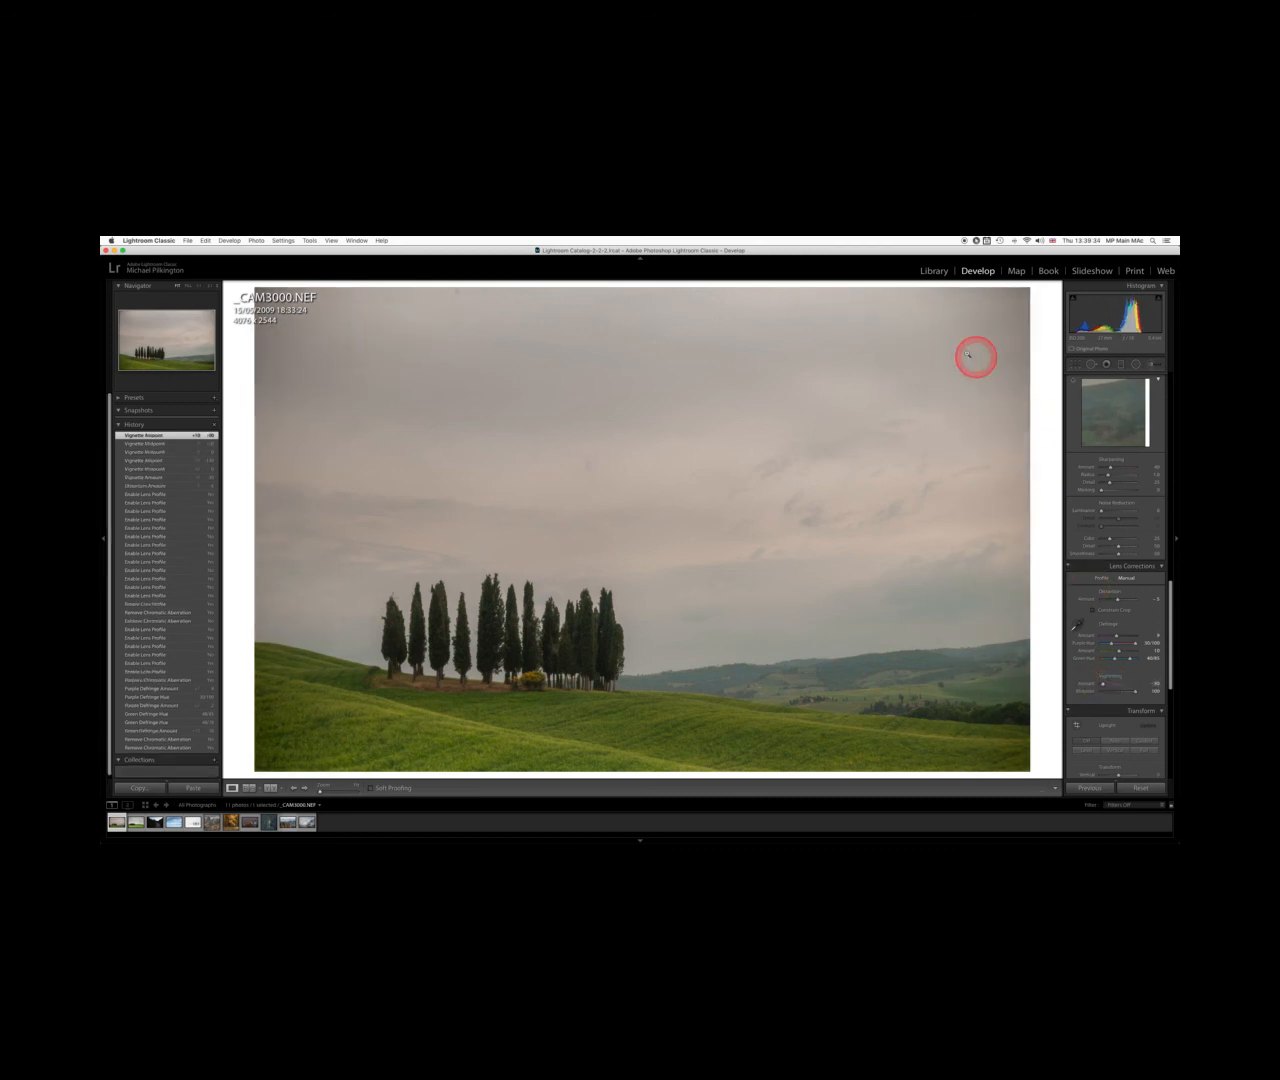
left_click(1103, 685)
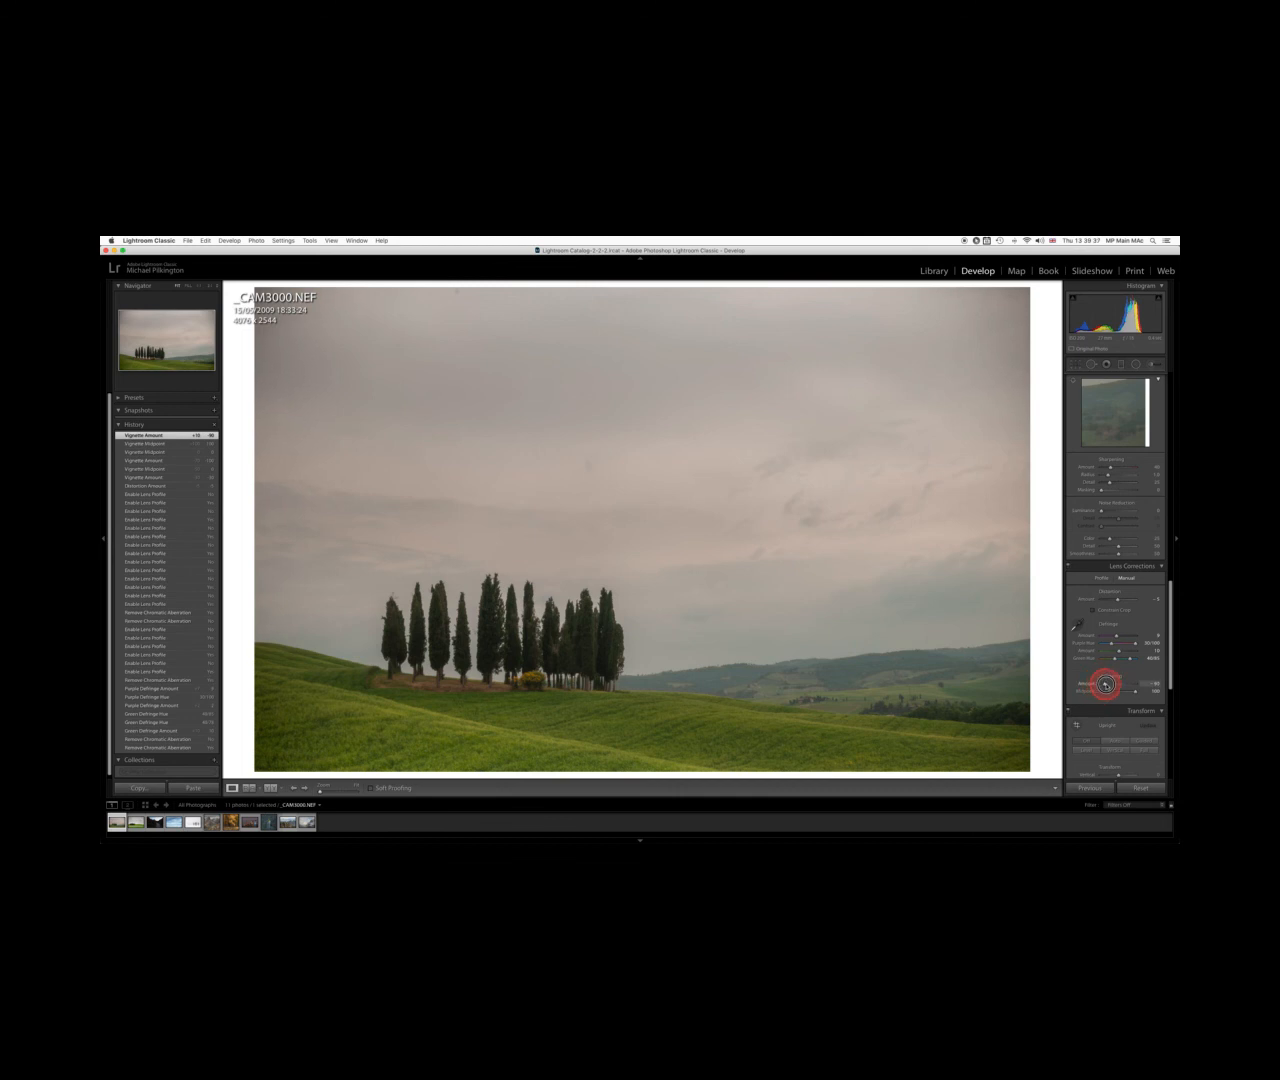
left_click_drag(1105, 684, 1113, 685)
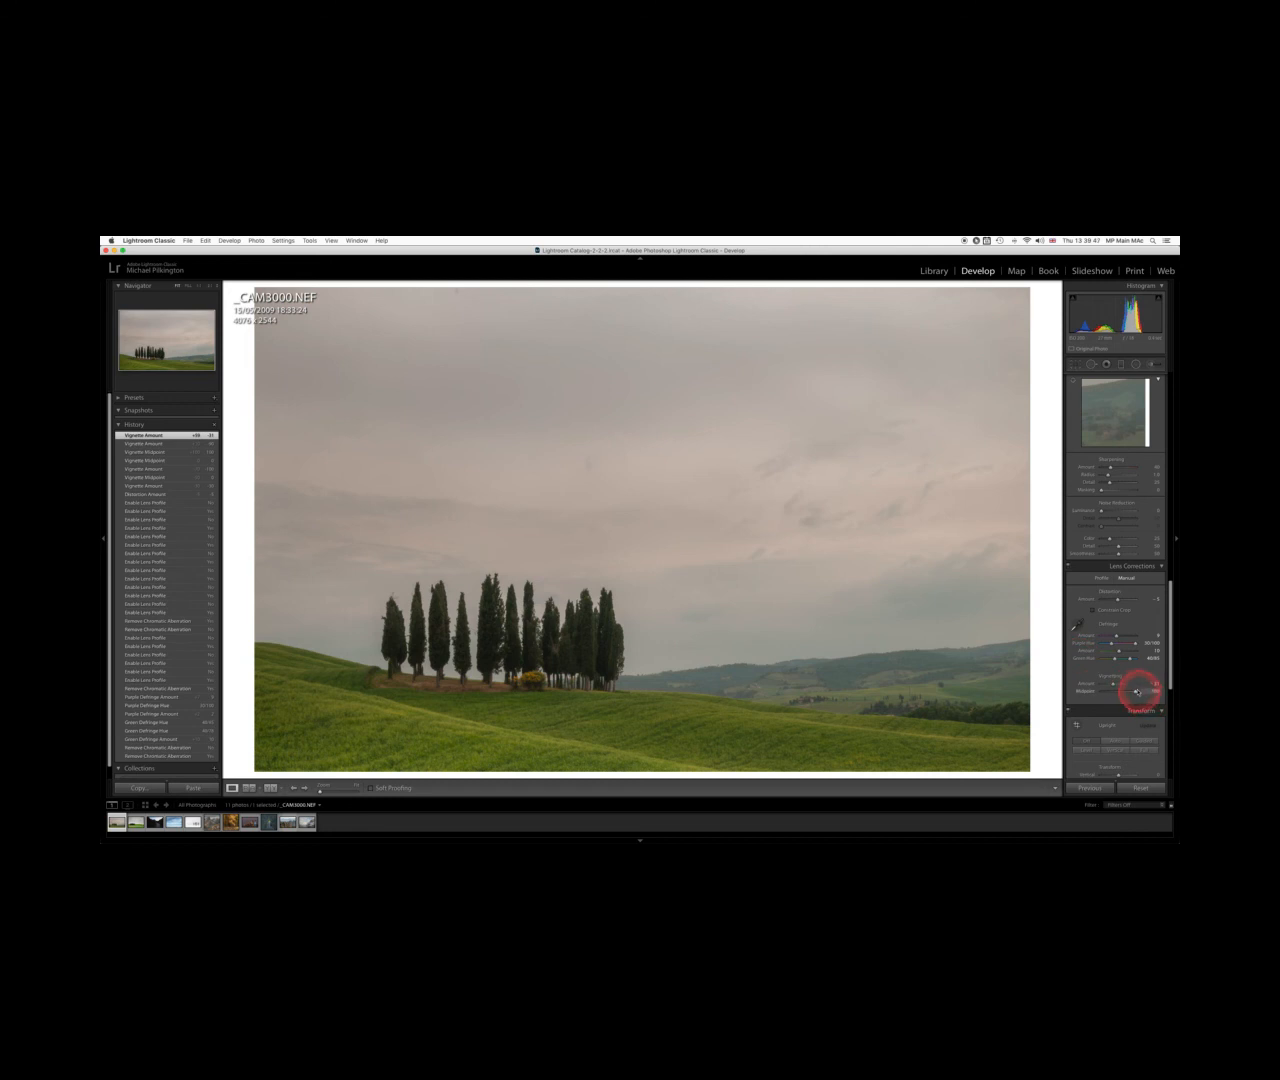
left_click_drag(1137, 691, 1126, 689)
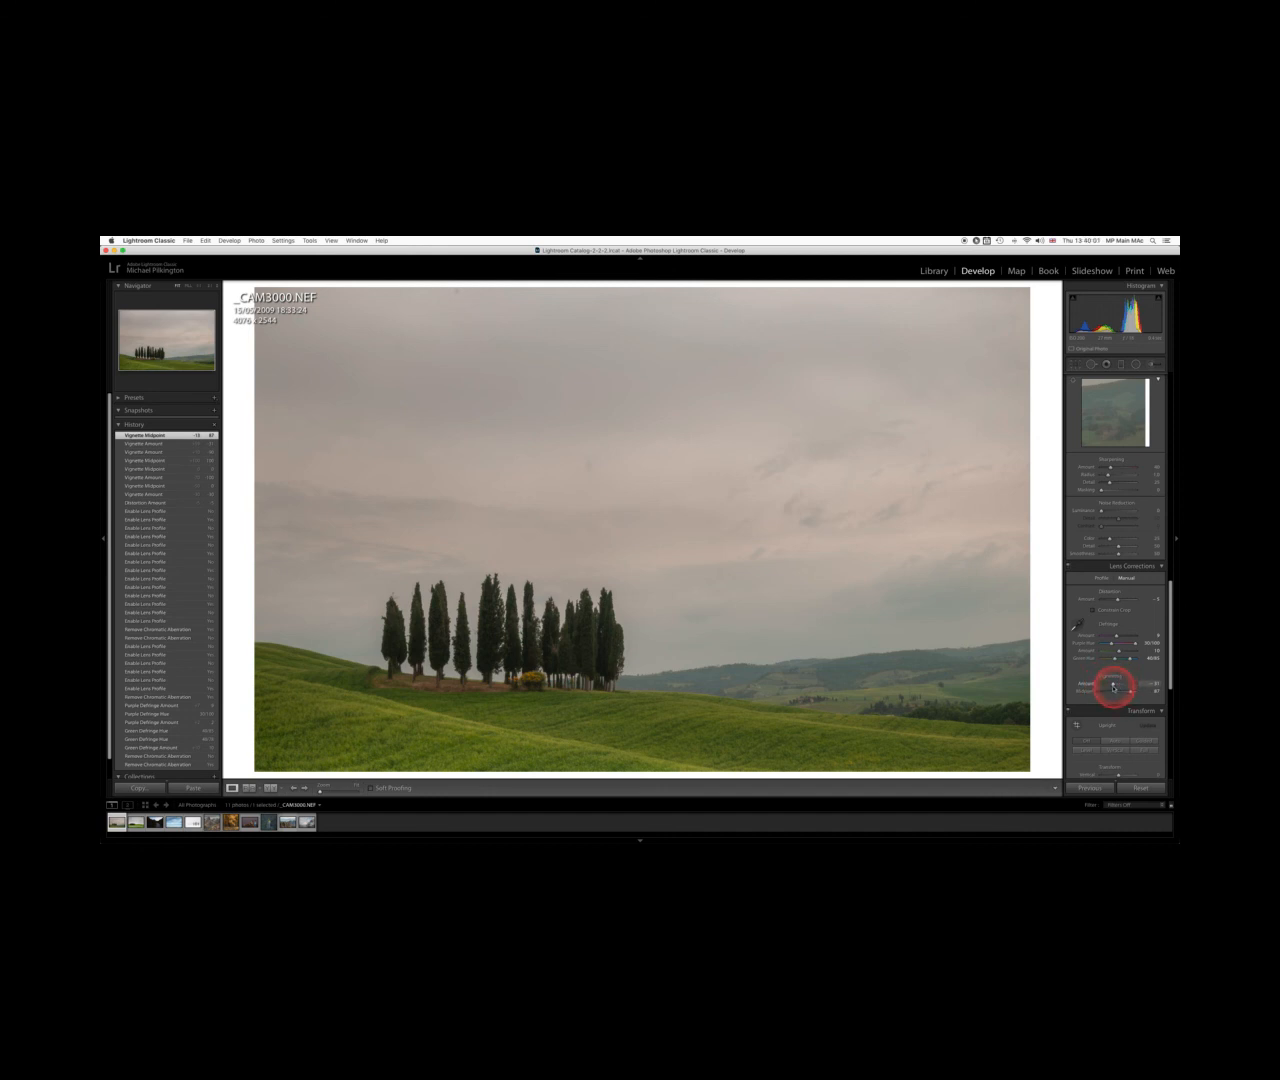
Return to the profile lens corrections and re-enable Enable Profile Corrections
left_click(1101, 579)
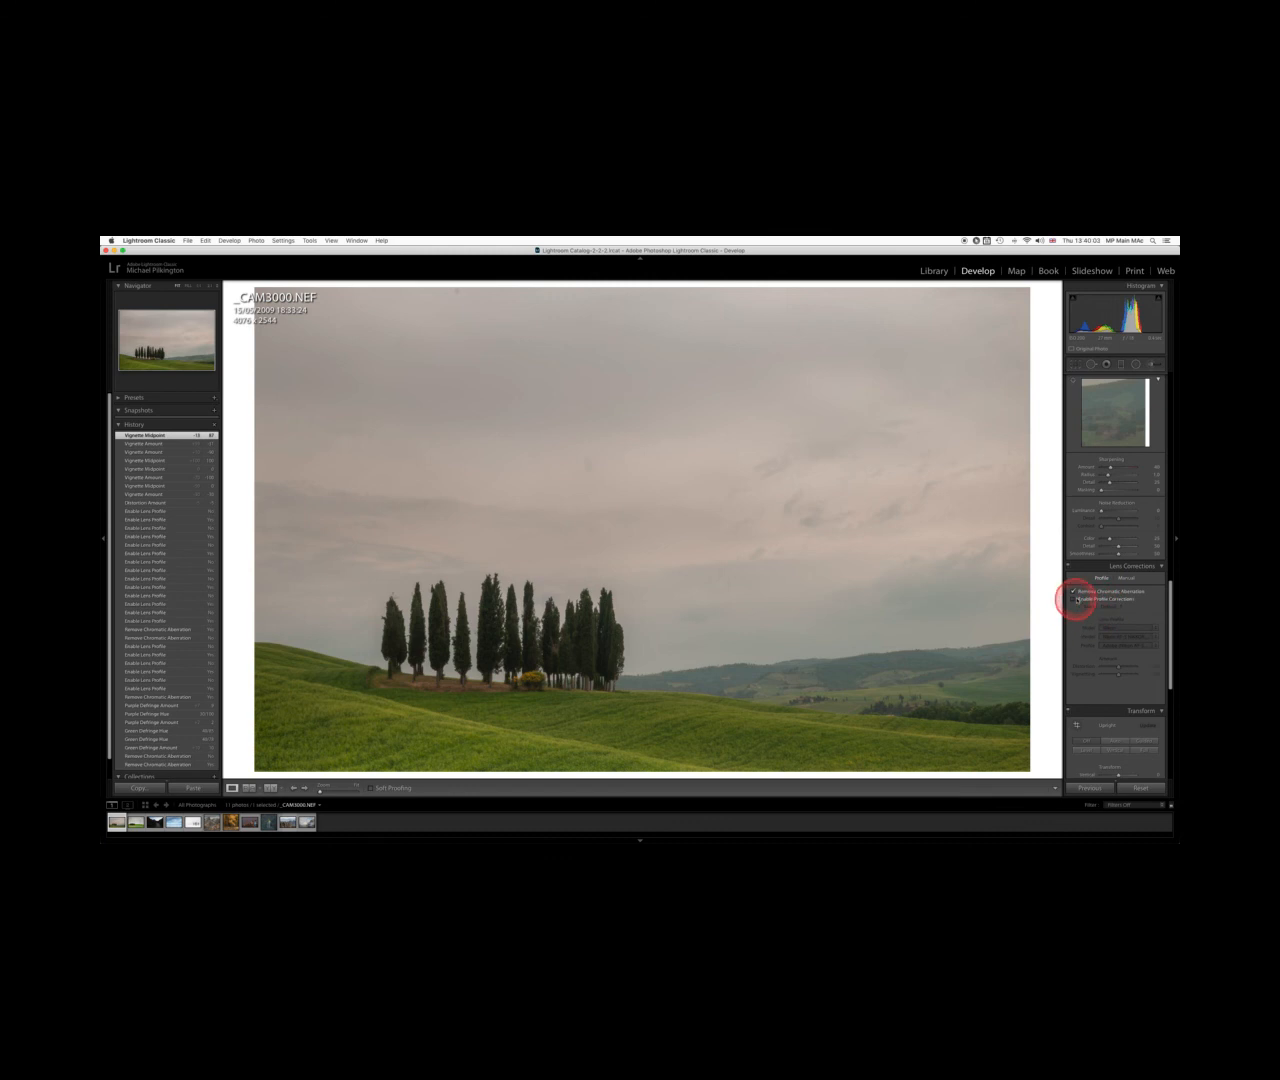
left_click(1074, 600)
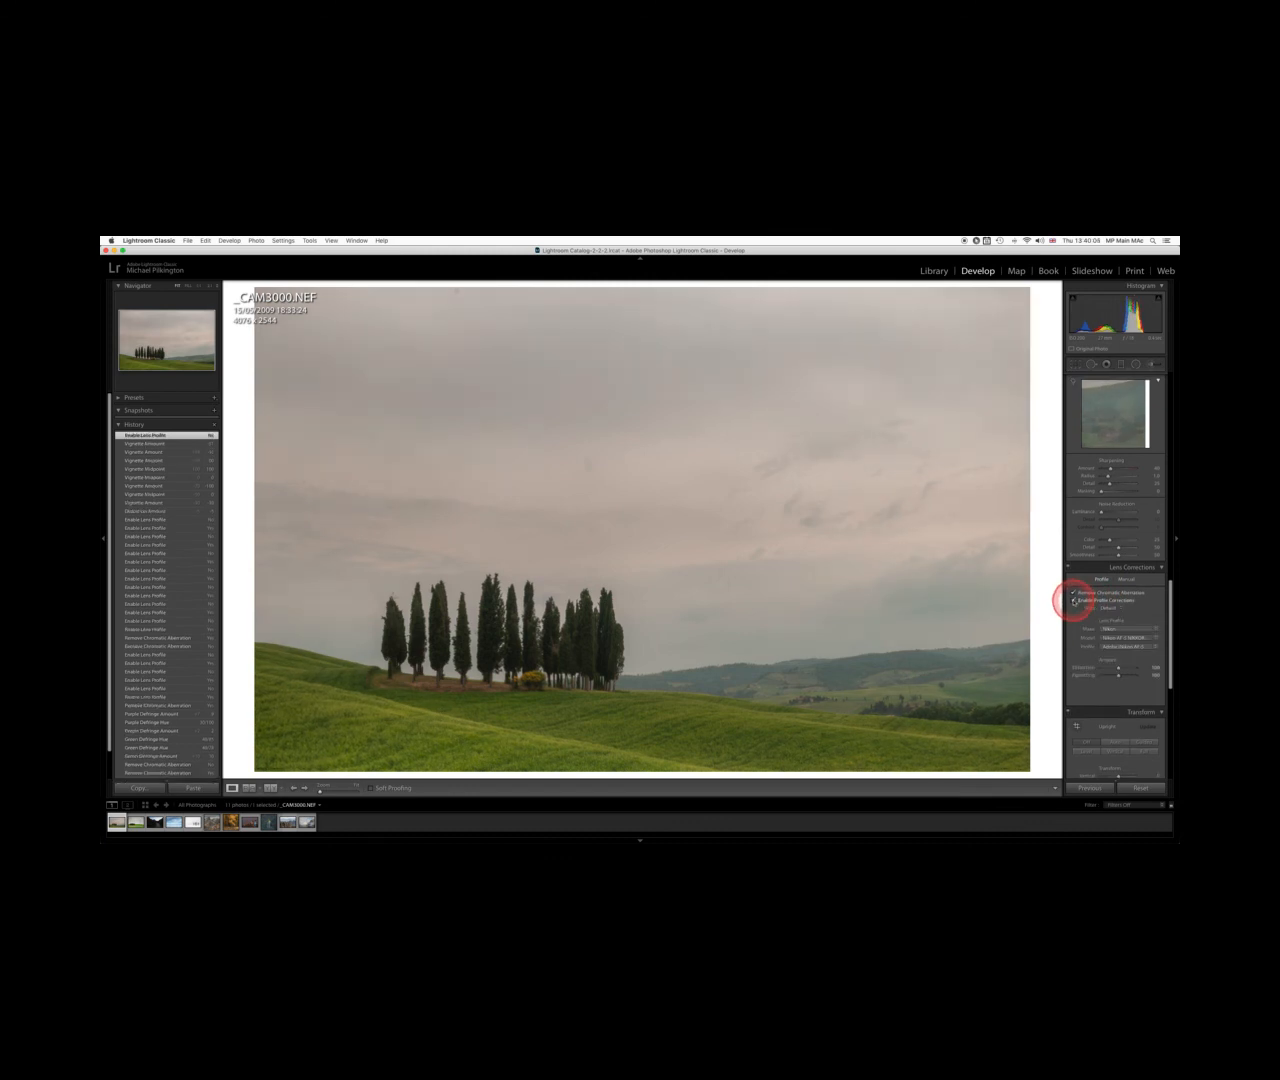